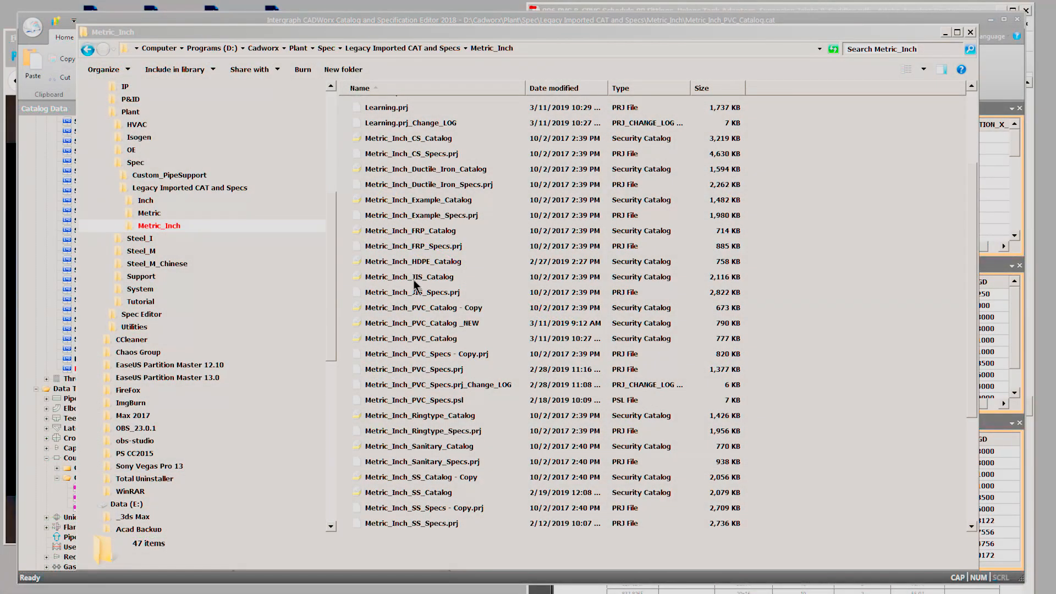
Step: Point out the Metric_Inch_PVC_Catalog and Metric_Inch_PVC_Specs.prj files in the Metric_Inch folder and minimize the folder window
{"action": "left_click", "coordinate": [438, 339]}
{"action": "left_click", "coordinate": [437, 372]}
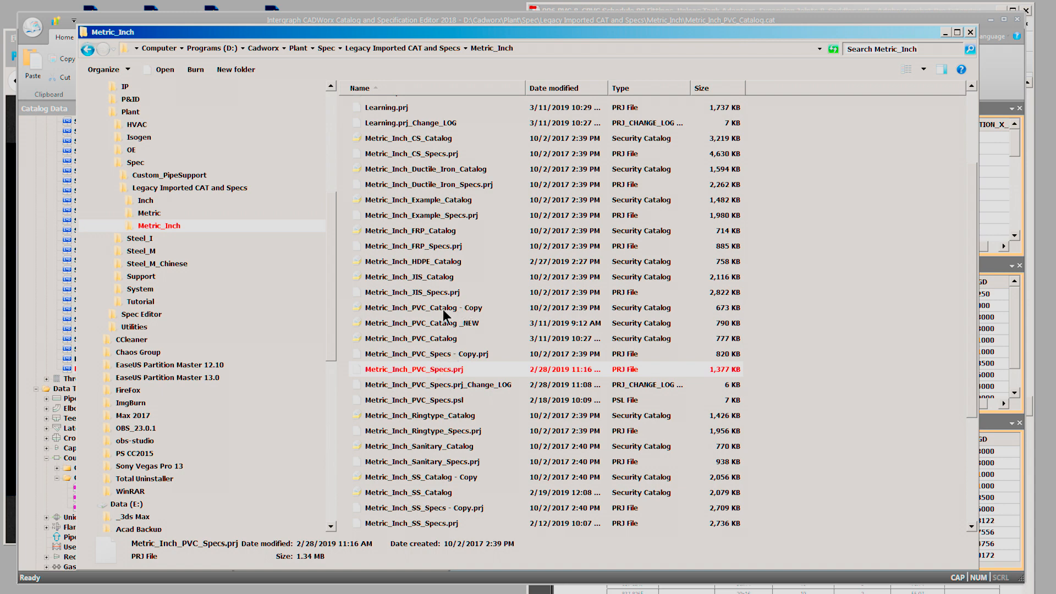
{"action": "left_click", "coordinate": [444, 341]}
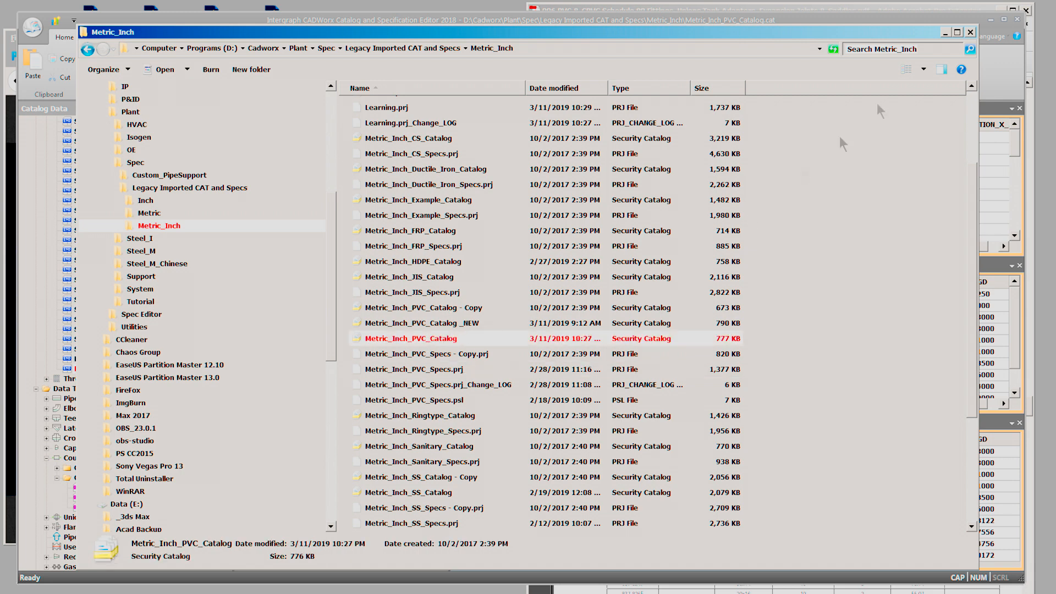
{"action": "left_click", "coordinate": [944, 33]}
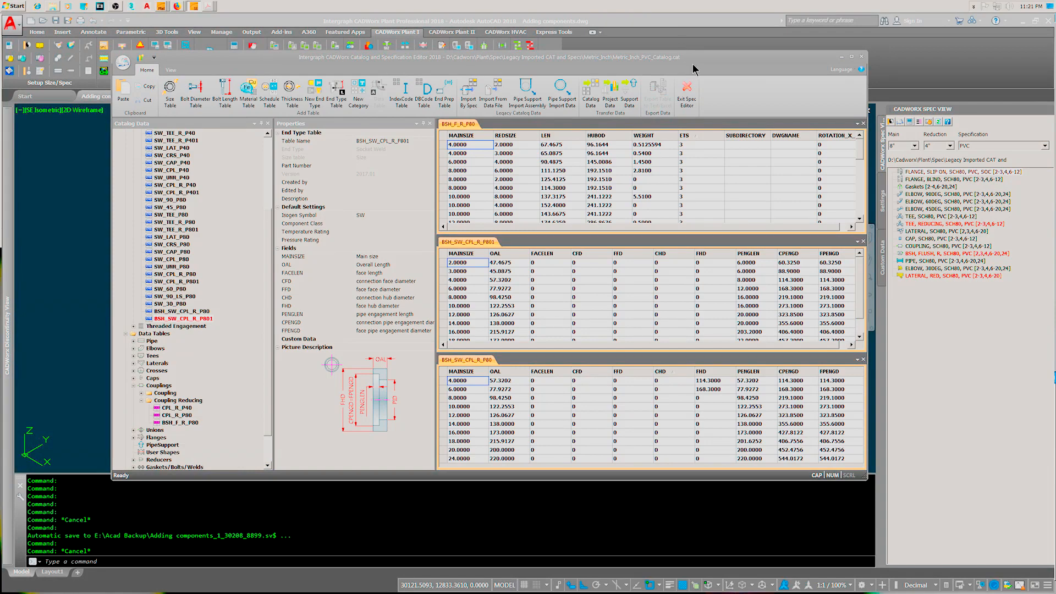
Step: Switch to the AutoCAD drawing and inspect the smaller reducing bushing joint with both adjoining pipes selected
{"action": "left_click_drag", "start_coordinate": [692, 63], "coordinate": [693, 74]}
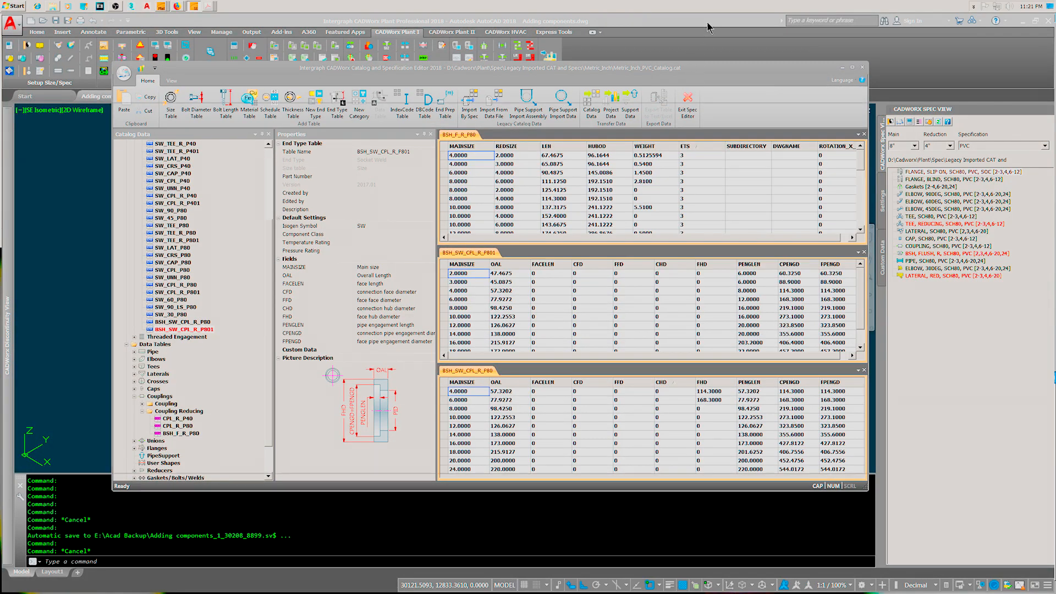
{"action": "left_click", "coordinate": [706, 22]}
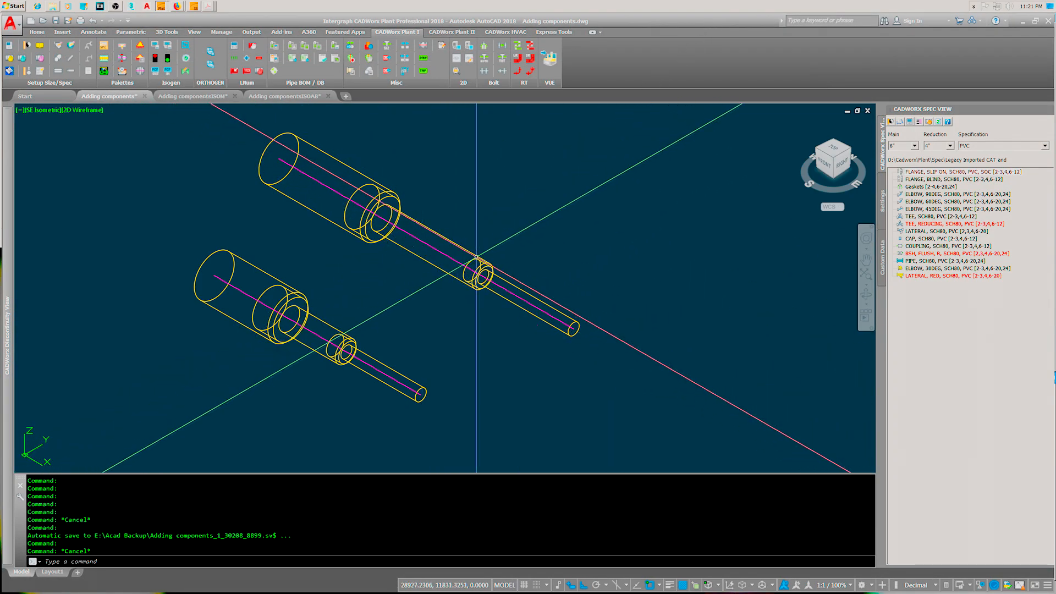
{"action": "scroll", "coordinate": [483, 270], "scroll_direction": "up", "scroll_amount": 6}
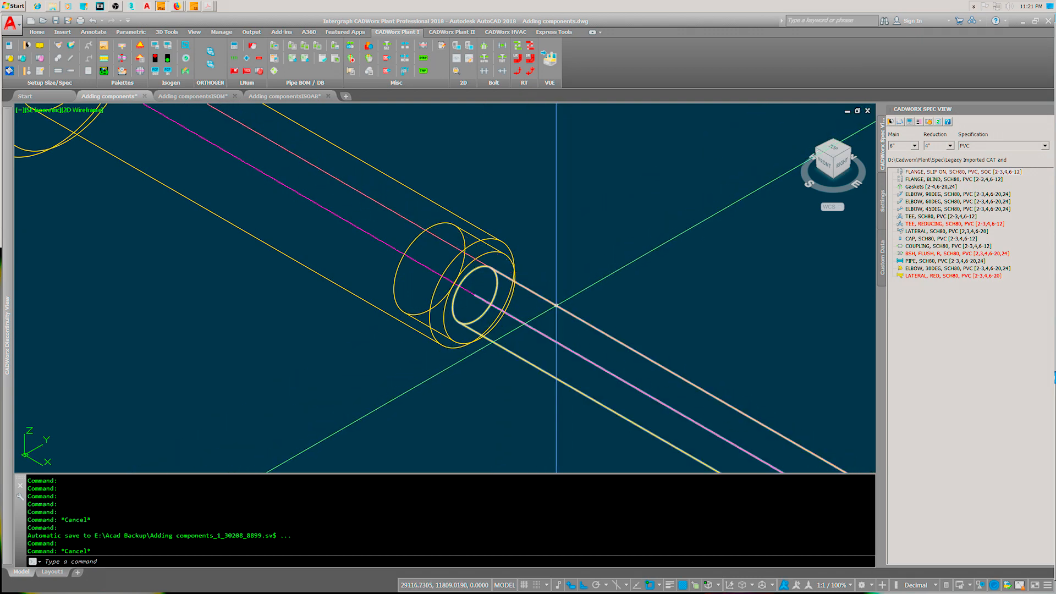
{"action": "left_click", "coordinate": [556, 305]}
{"action": "left_click", "coordinate": [461, 293]}
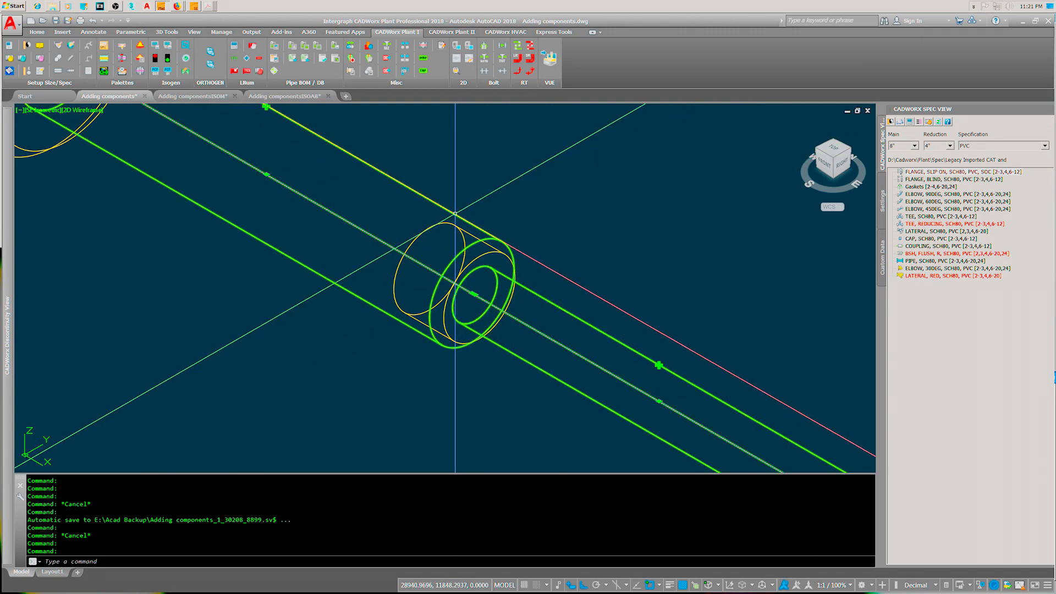
{"action": "scroll", "coordinate": [467, 290], "scroll_direction": "up", "scroll_amount": 5}
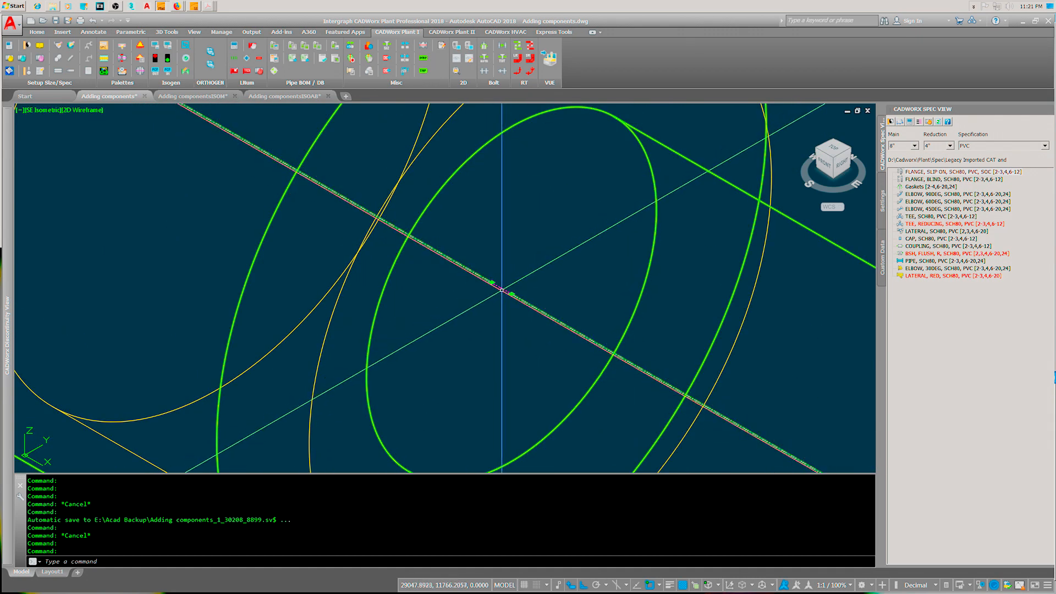
{"action": "scroll", "coordinate": [505, 287], "scroll_direction": "down", "scroll_amount": 8}
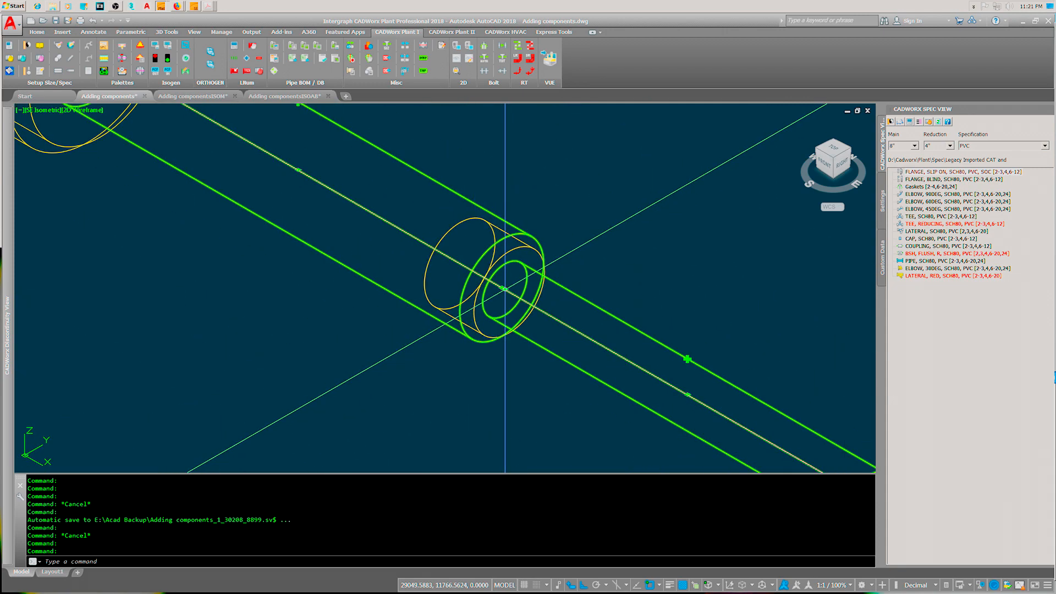
{"action": "scroll", "coordinate": [510, 279], "scroll_direction": "down", "scroll_amount": 4}
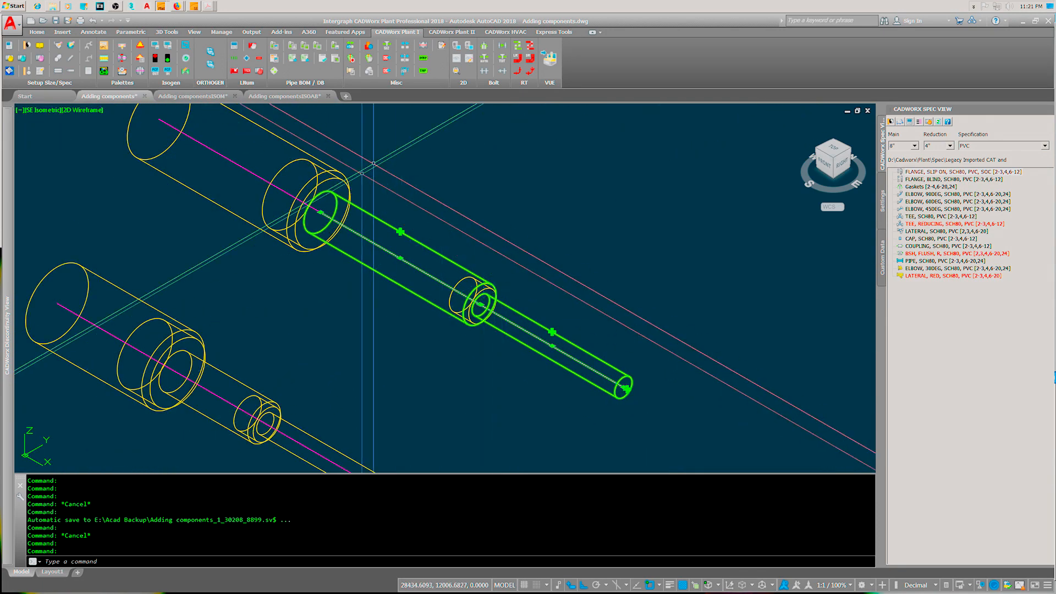
Step: Switch to the Catalog and Specification Editor and review the properties of CPL_R_P80 and BSH_F_R_P80 under Coupling Reducing
{"action": "left_click", "coordinate": [194, 6]}
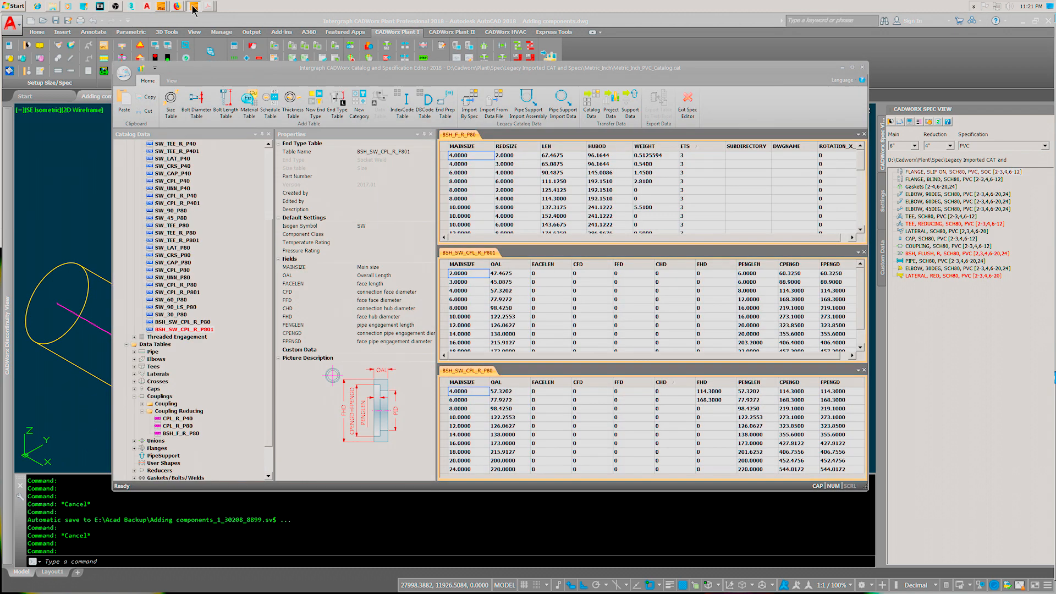
{"action": "left_click", "coordinate": [123, 73]}
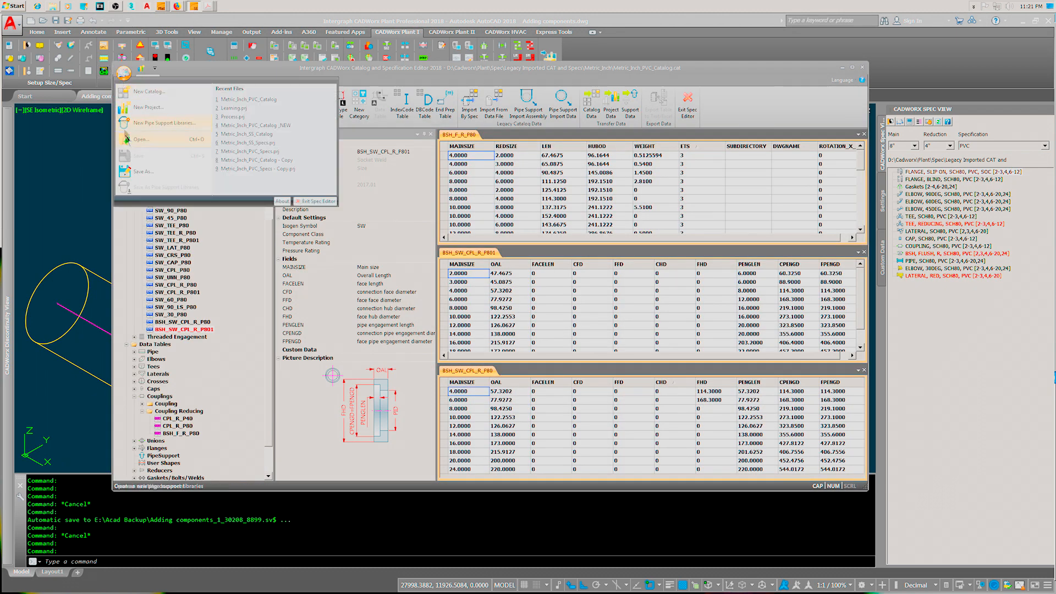
{"action": "left_click", "coordinate": [124, 76]}
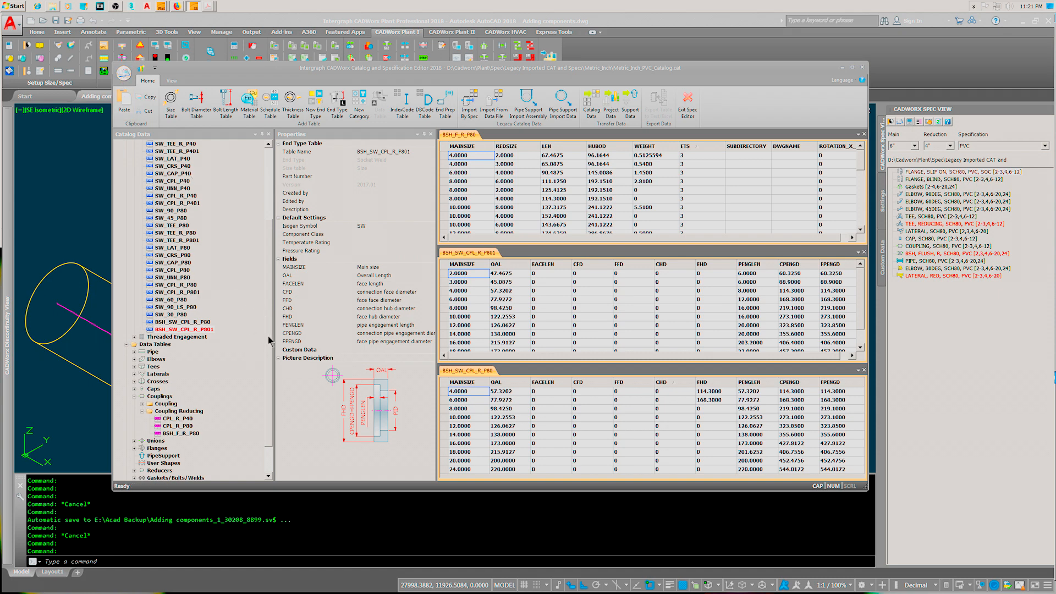
{"action": "scroll", "coordinate": [270, 341], "scroll_direction": "down", "scroll_amount": 2}
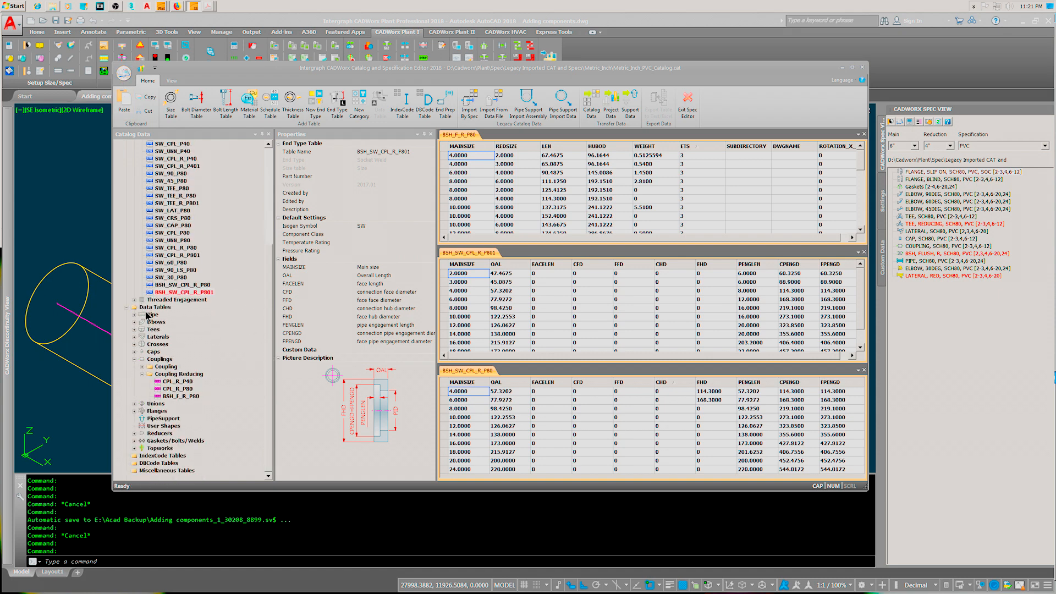
{"action": "left_click", "coordinate": [174, 389]}
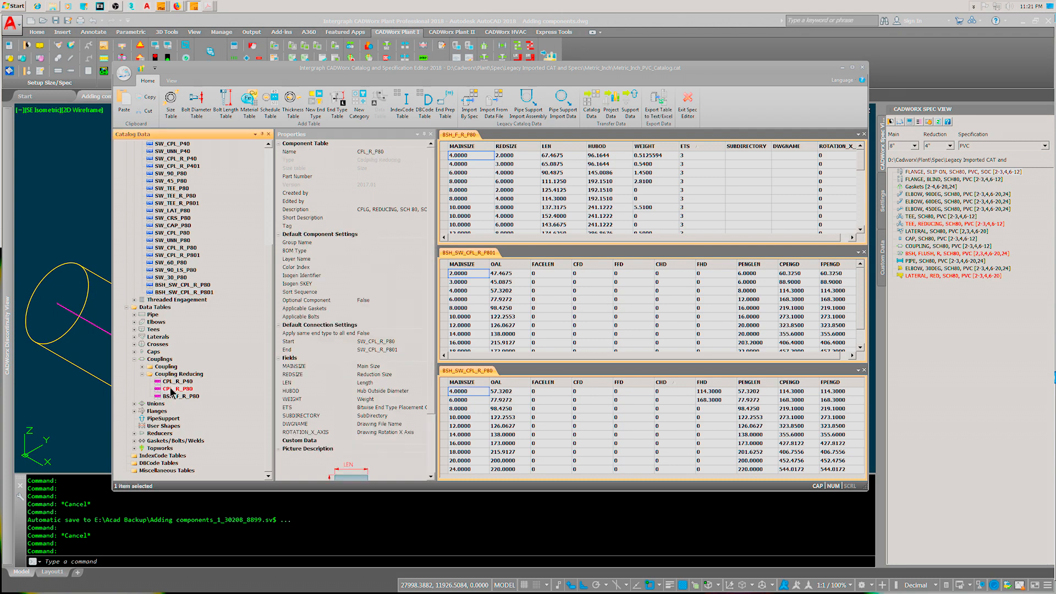
{"action": "right_click", "coordinate": [166, 389]}
{"action": "left_click", "coordinate": [164, 396]}
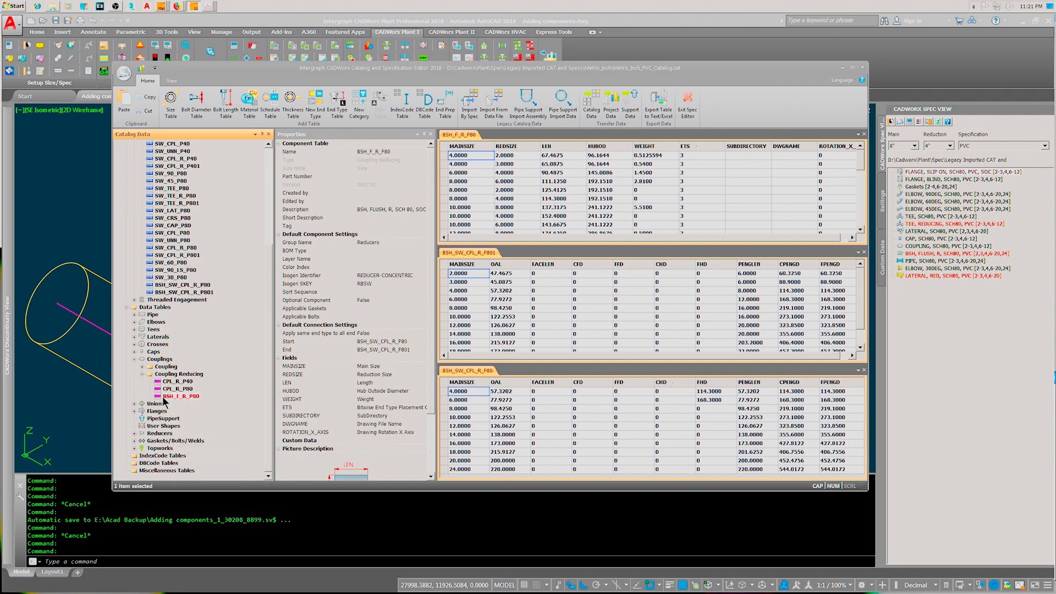
{"action": "right_click", "coordinate": [165, 398]}
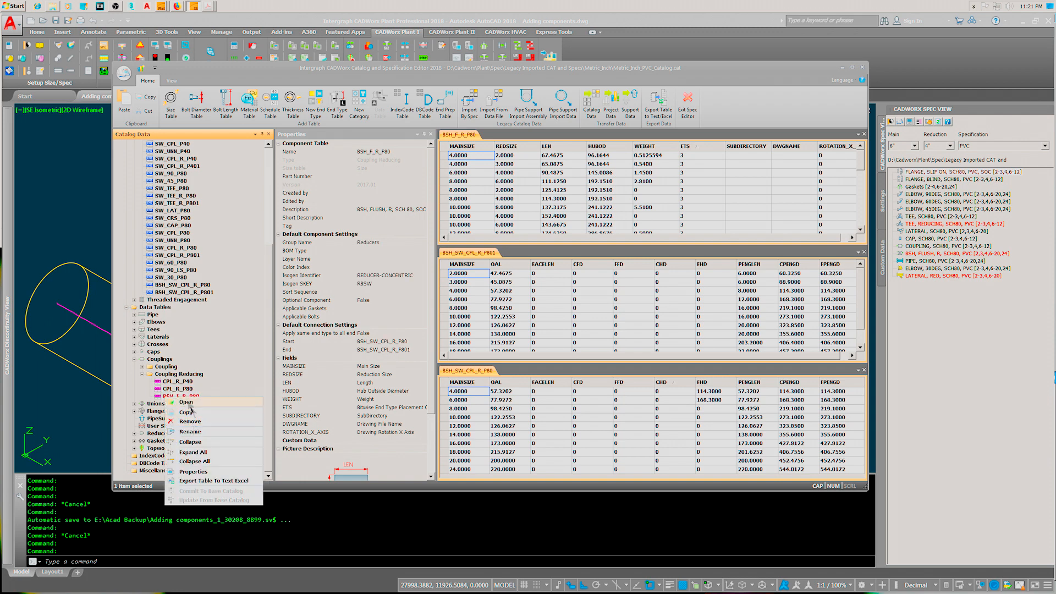
{"action": "left_click", "coordinate": [189, 389]}
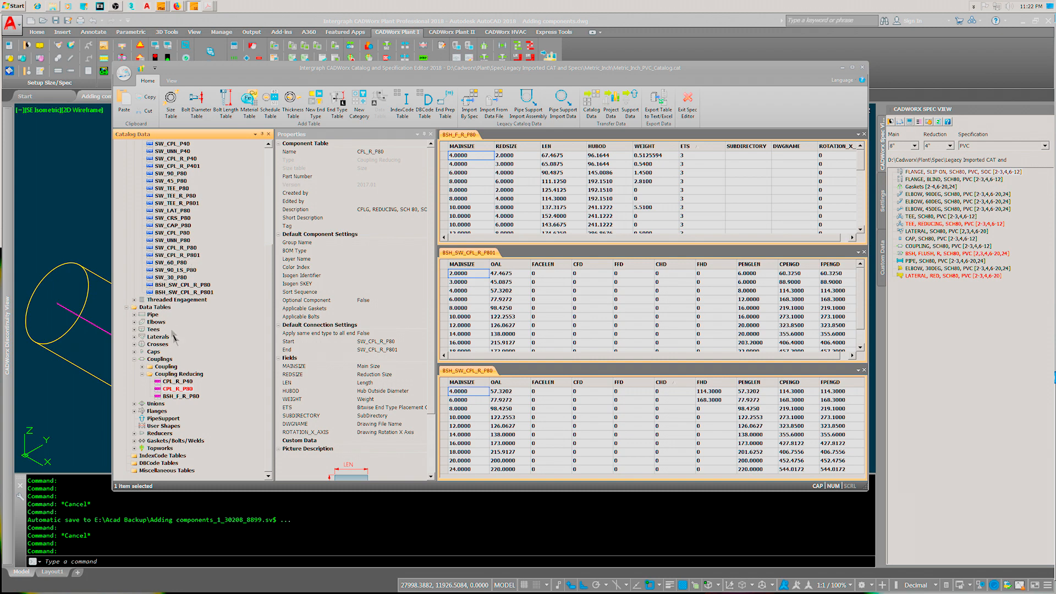
Step: Open the CPL_R_P80 data table, select its main size rows to view the row options, and close the table
{"action": "double_click", "coordinate": [161, 389]}
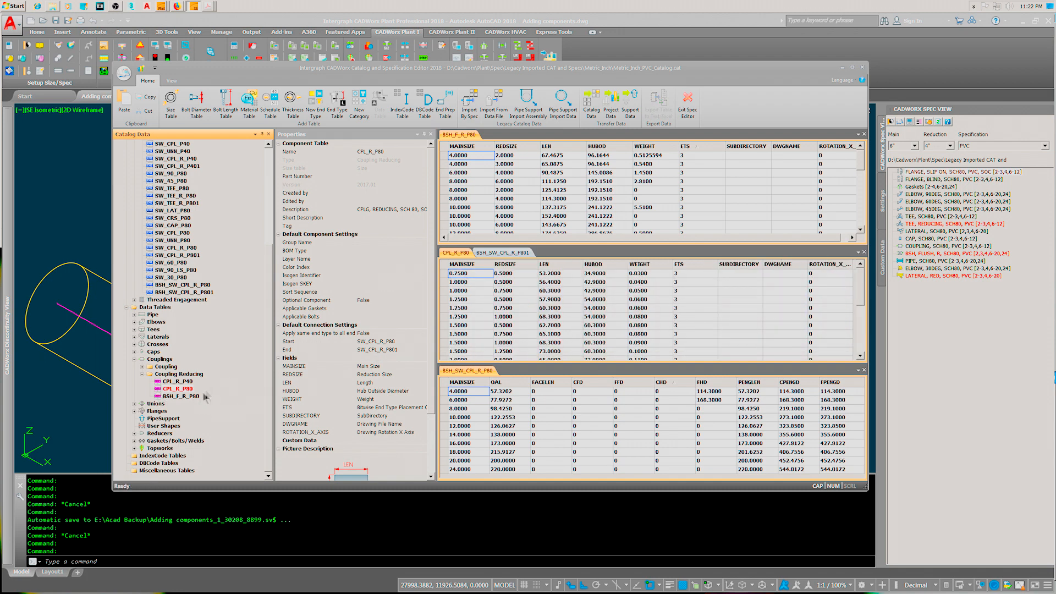
{"action": "left_click", "coordinate": [473, 273]}
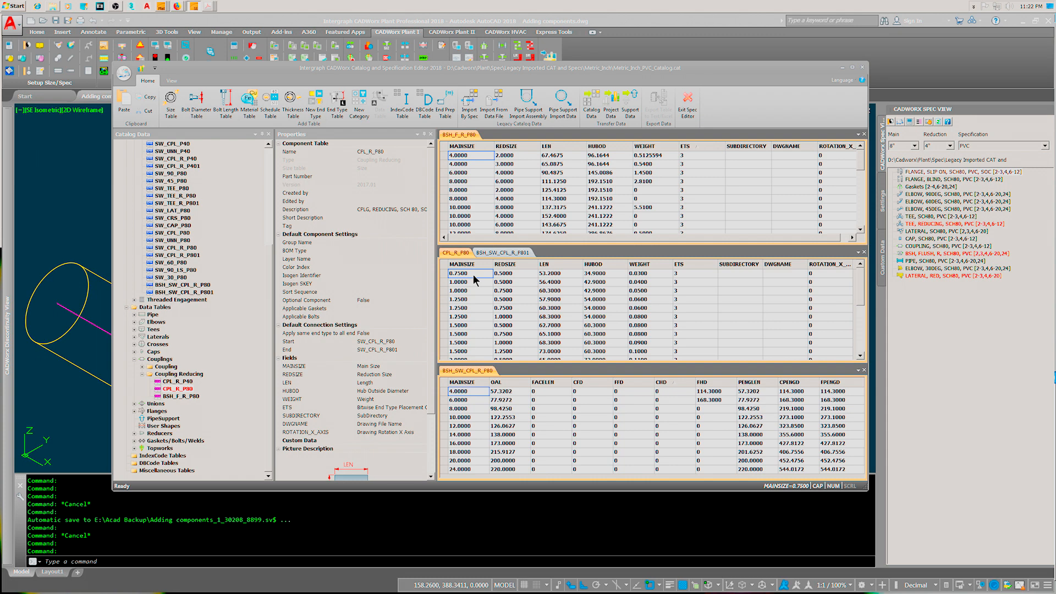
{"action": "left_click", "coordinate": [474, 344], "text": "shift"}
{"action": "right_click", "coordinate": [474, 349]}
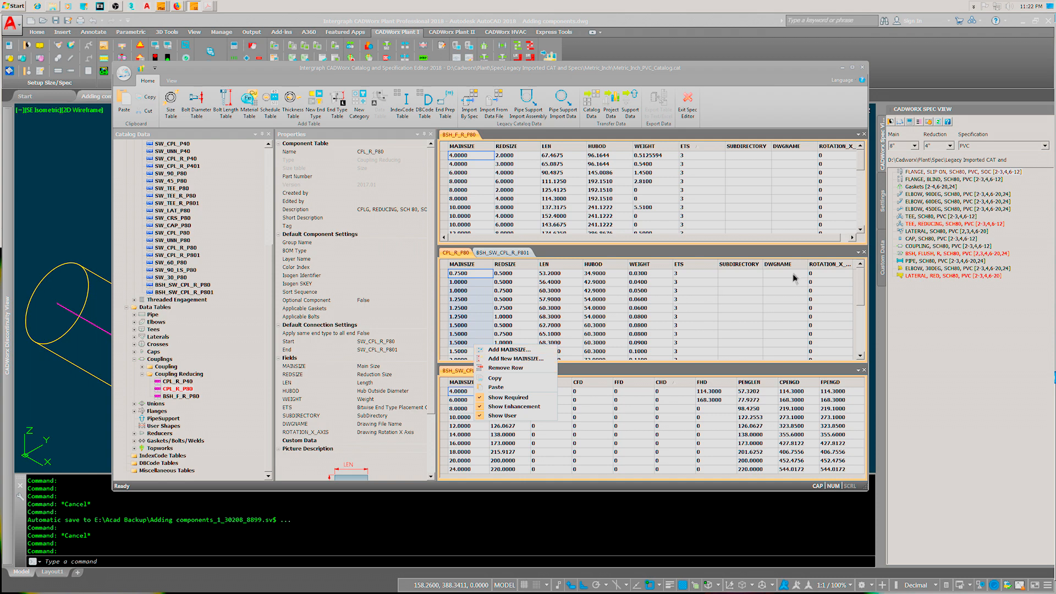
{"action": "left_click", "coordinate": [864, 252]}
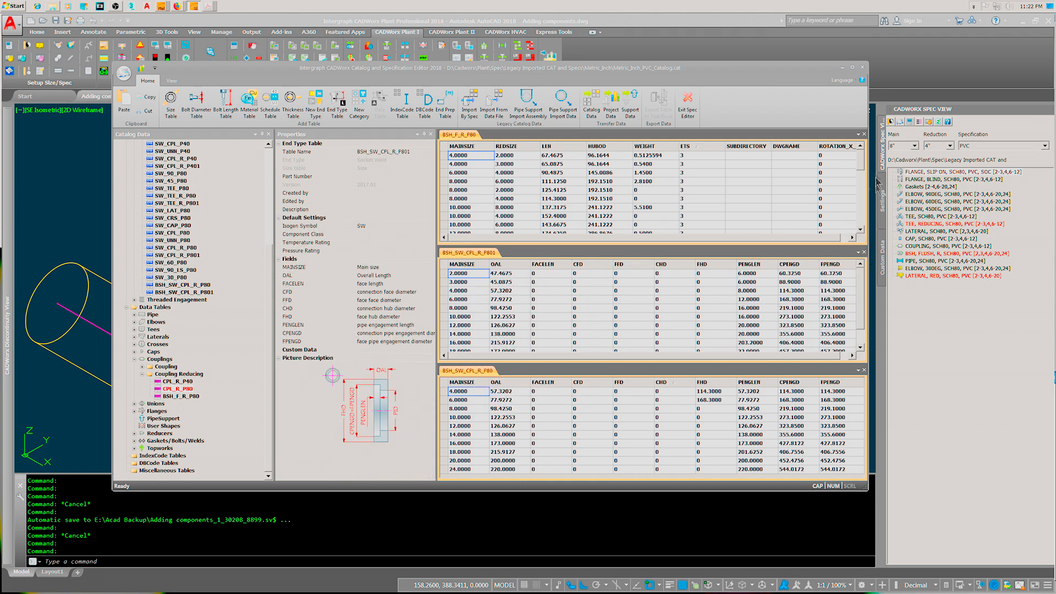
Step: Browse the size combinations available for adding a main size to the BSH_F_R_P80 table, without adding any
{"action": "left_click_drag", "start_coordinate": [865, 166], "coordinate": [865, 227]}
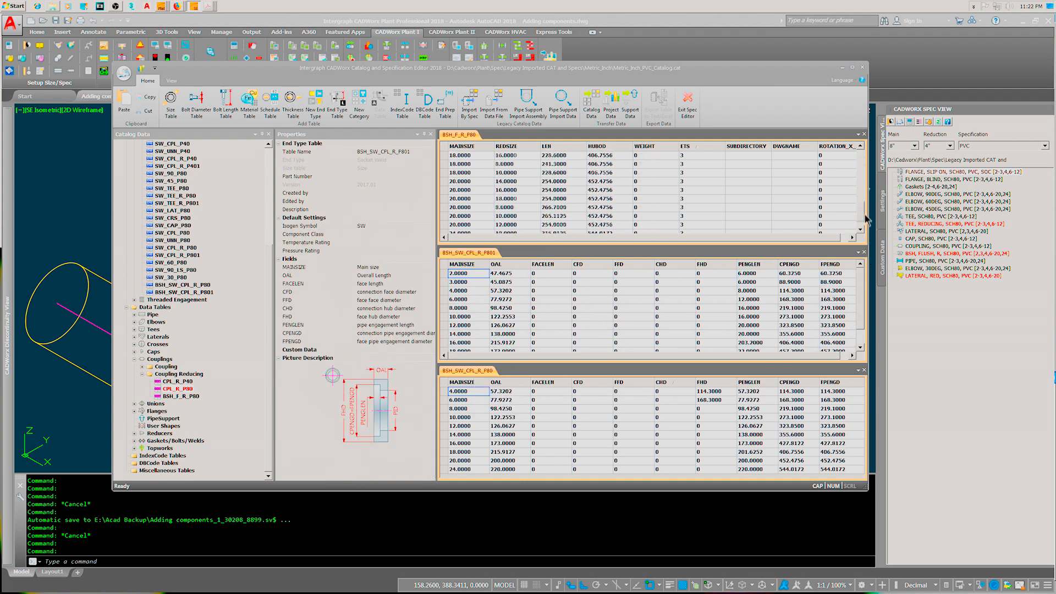
{"action": "right_click", "coordinate": [840, 232]}
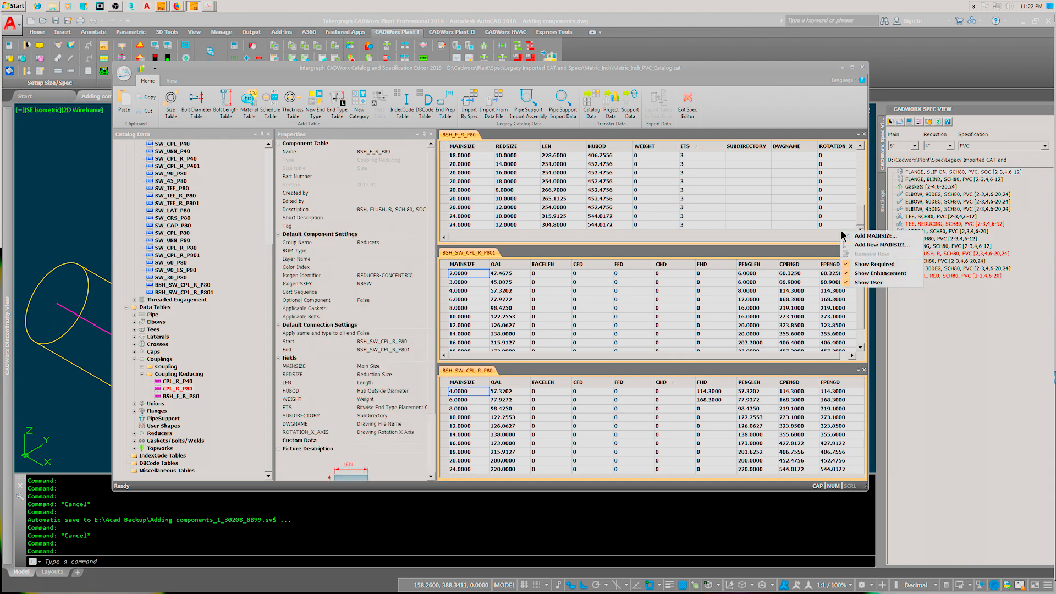
{"action": "left_click", "coordinate": [874, 236]}
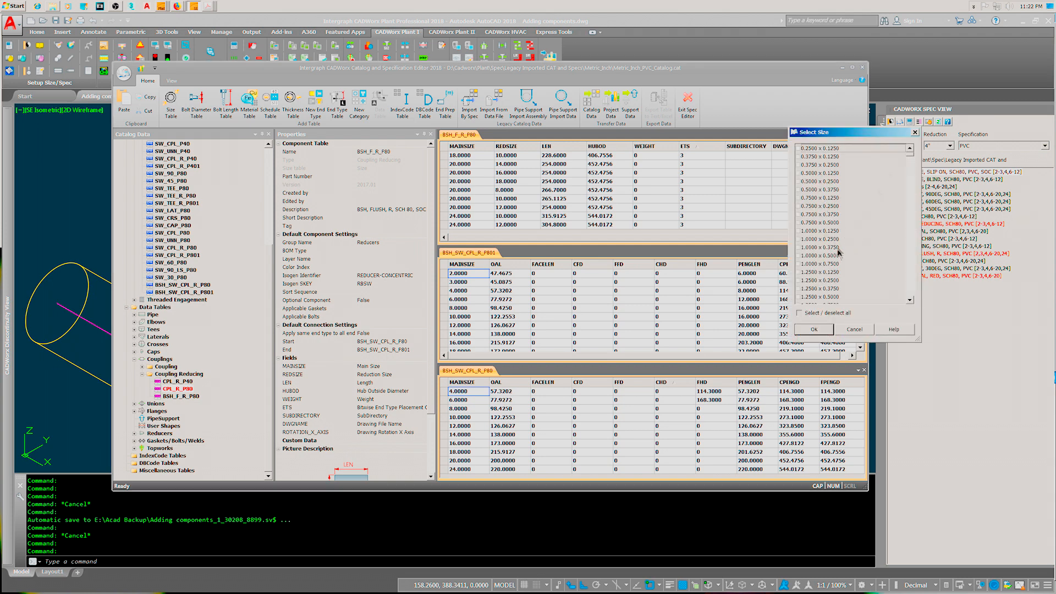
{"action": "left_click_drag", "start_coordinate": [912, 156], "coordinate": [908, 183]}
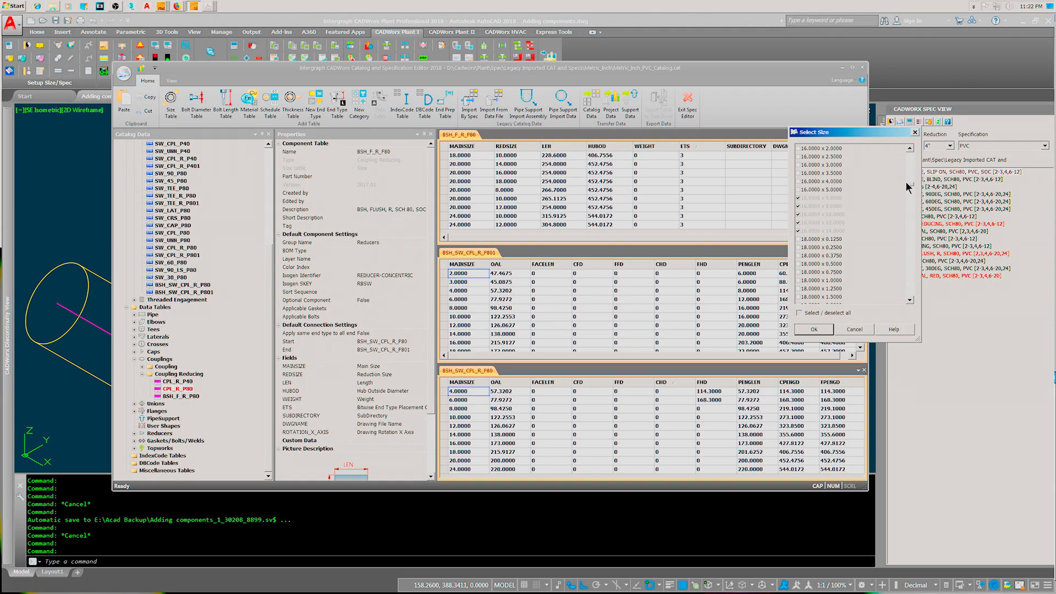
{"action": "left_click", "coordinate": [857, 331]}
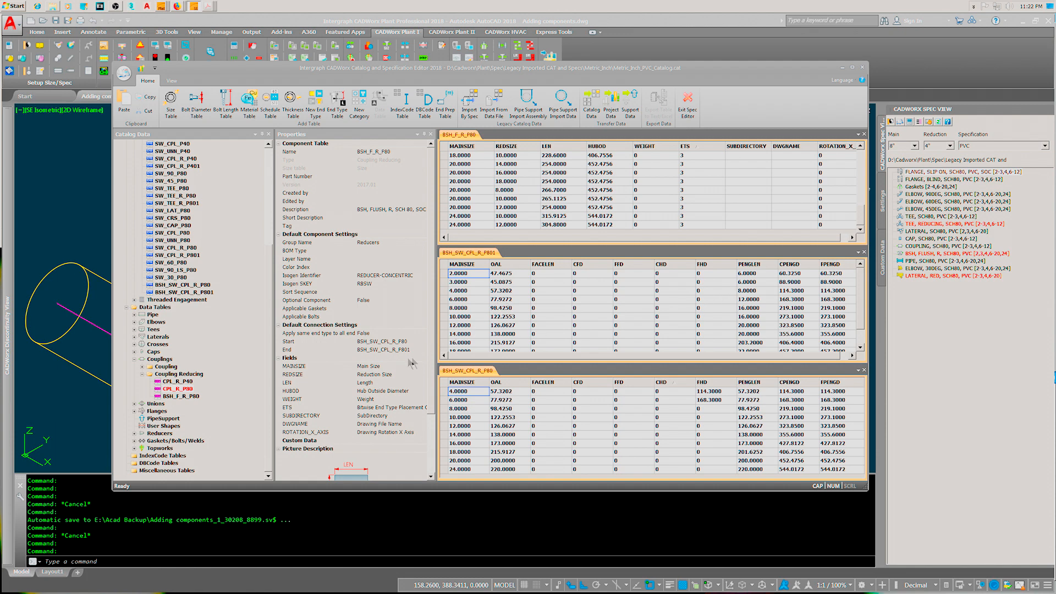
Step: Review the Isogen Identifier of the BSH_F_R_P80 table and choose RBSW as its Isogen SKEY
{"action": "left_click", "coordinate": [160, 397]}
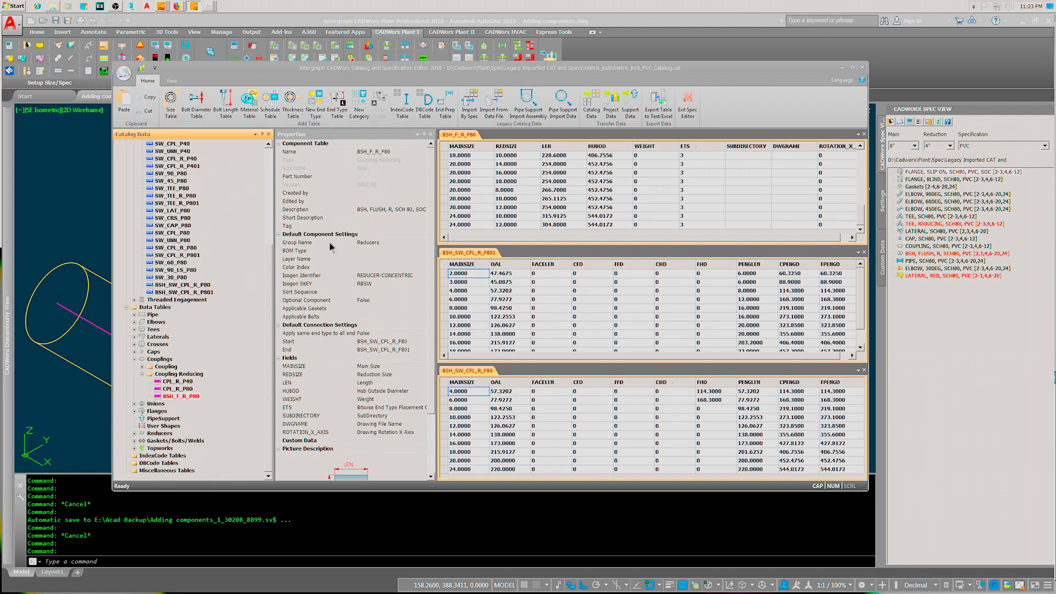
{"action": "left_click", "coordinate": [305, 276]}
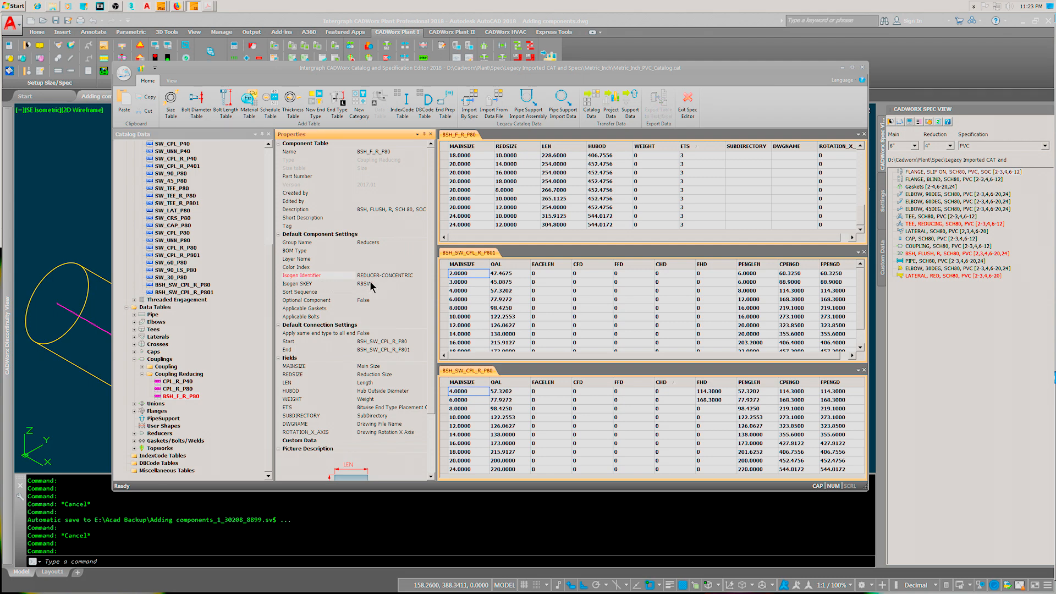
{"action": "left_click", "coordinate": [206, 8]}
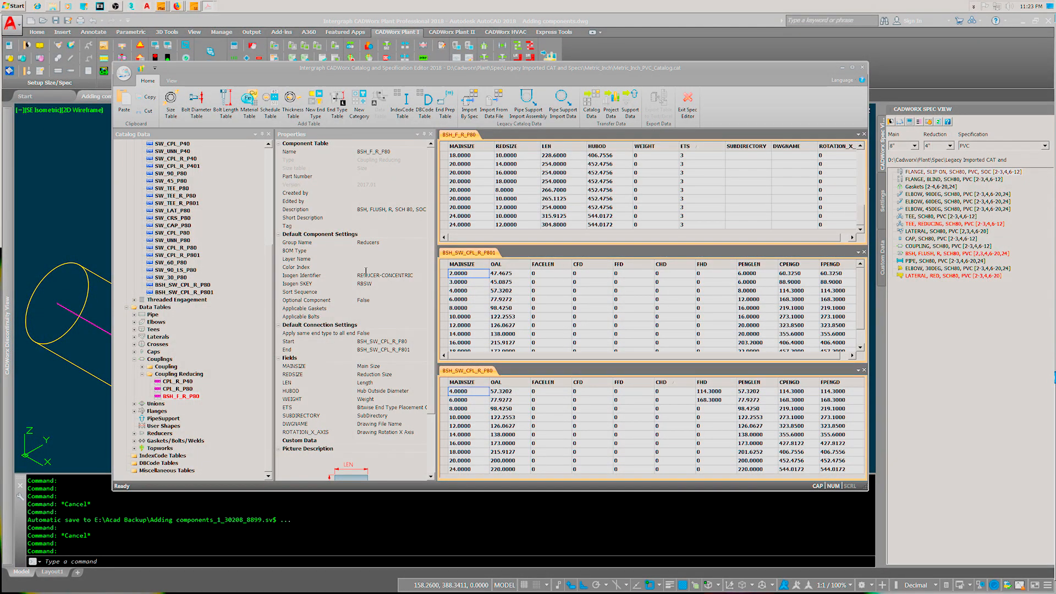
{"action": "left_click", "coordinate": [403, 274]}
{"action": "left_click", "coordinate": [374, 283]}
{"action": "left_click", "coordinate": [423, 285]}
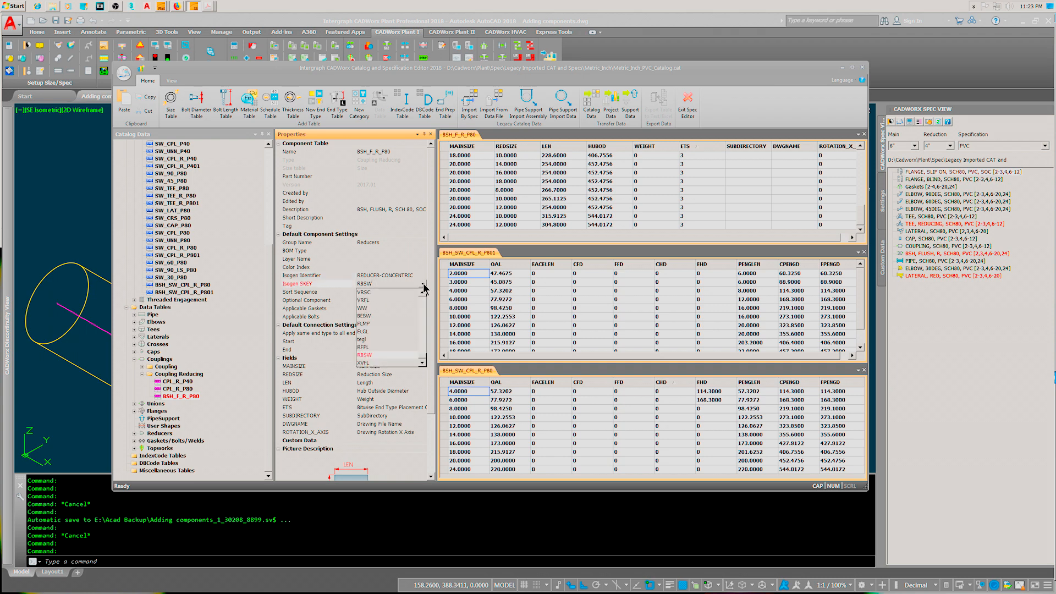
{"action": "left_click", "coordinate": [399, 356]}
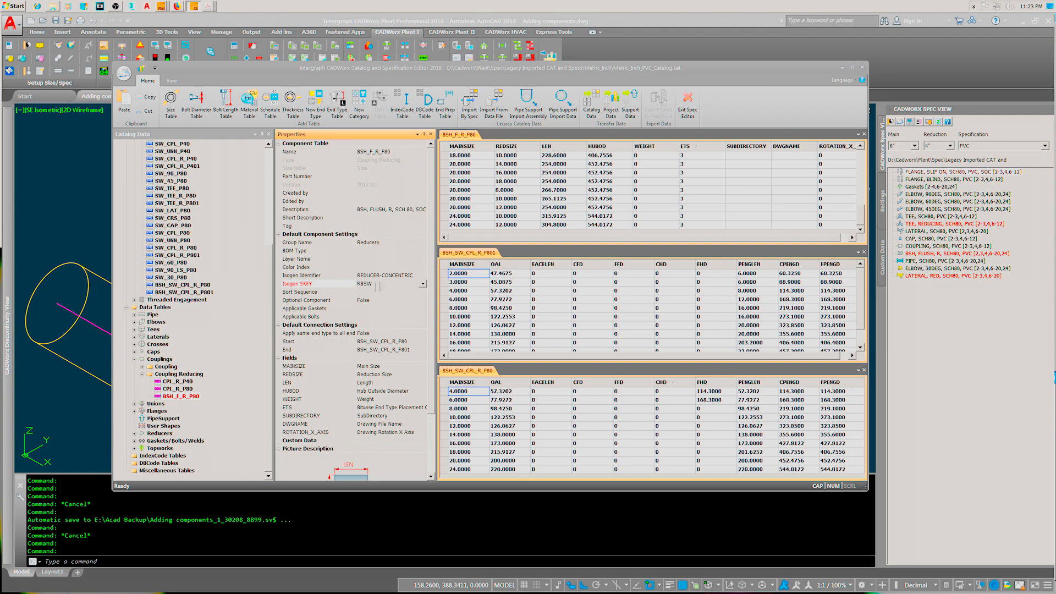
Step: Check the Isogen Symbol of the BSH_SW_CPL_R_P801 and BSH_SW_CPL_R_P80 end type tables, viewing the available symbols for the latter
{"action": "left_click", "coordinate": [473, 252]}
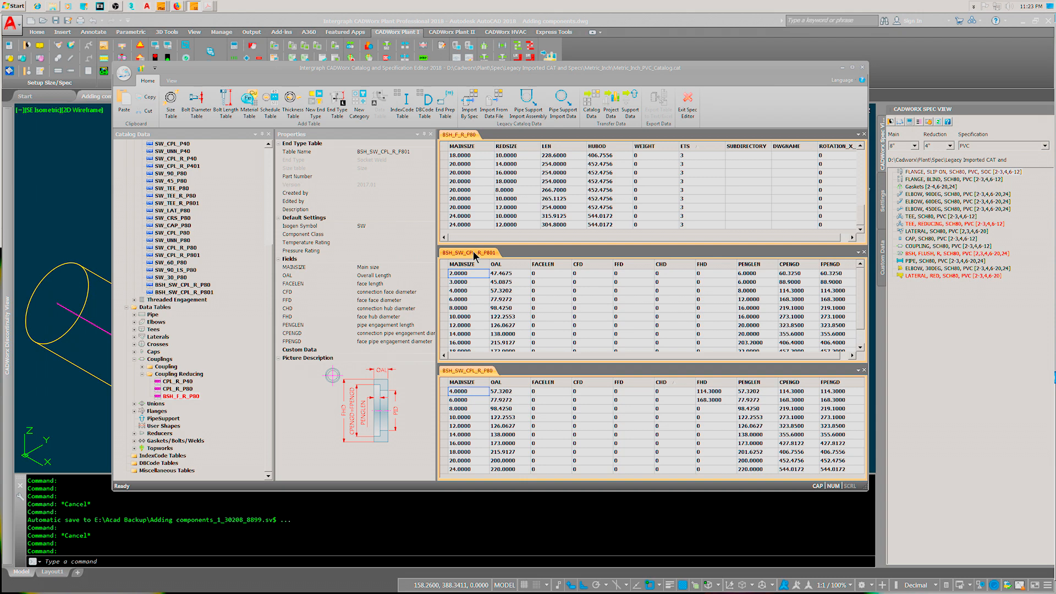
{"action": "left_click", "coordinate": [468, 371]}
{"action": "left_click", "coordinate": [368, 225]}
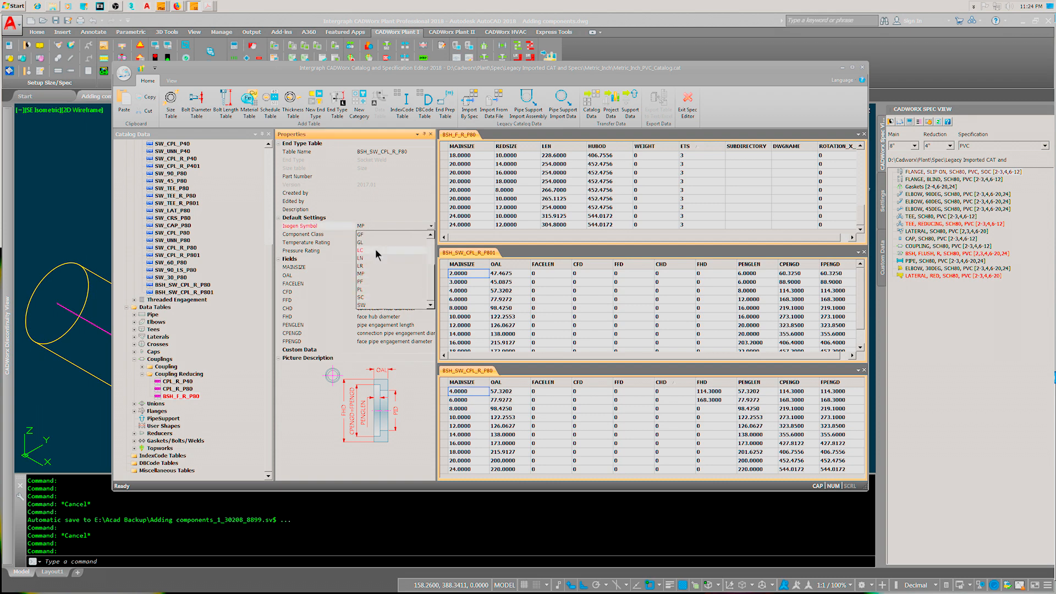
{"action": "left_click", "coordinate": [377, 226]}
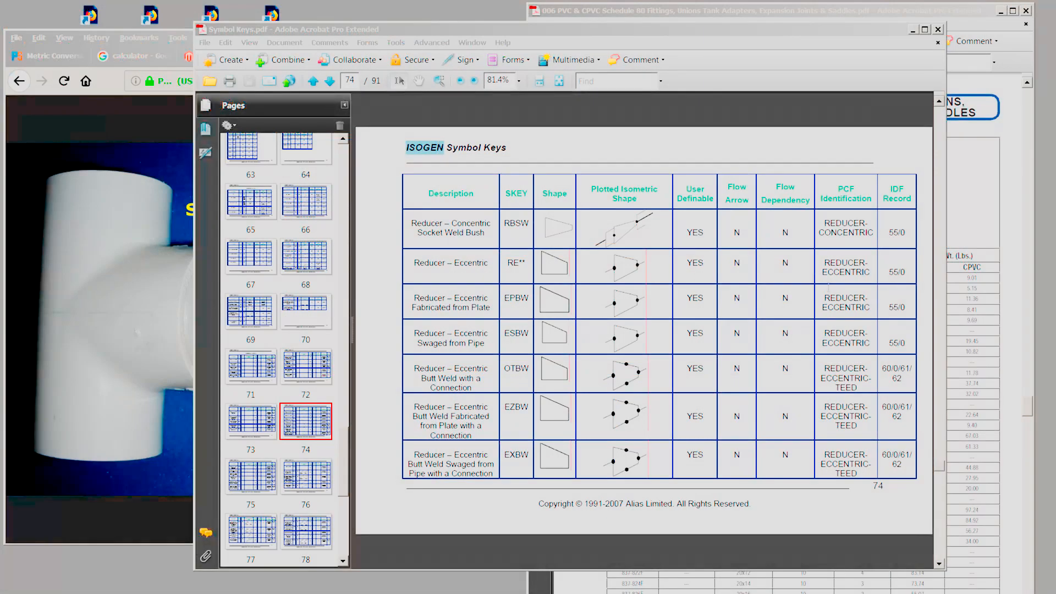
Step: Look through the flange connection symbols at the beginning of the ISOGEN Symbol Keys PDF
{"action": "left_click_drag", "start_coordinate": [936, 463], "coordinate": [951, 144]}
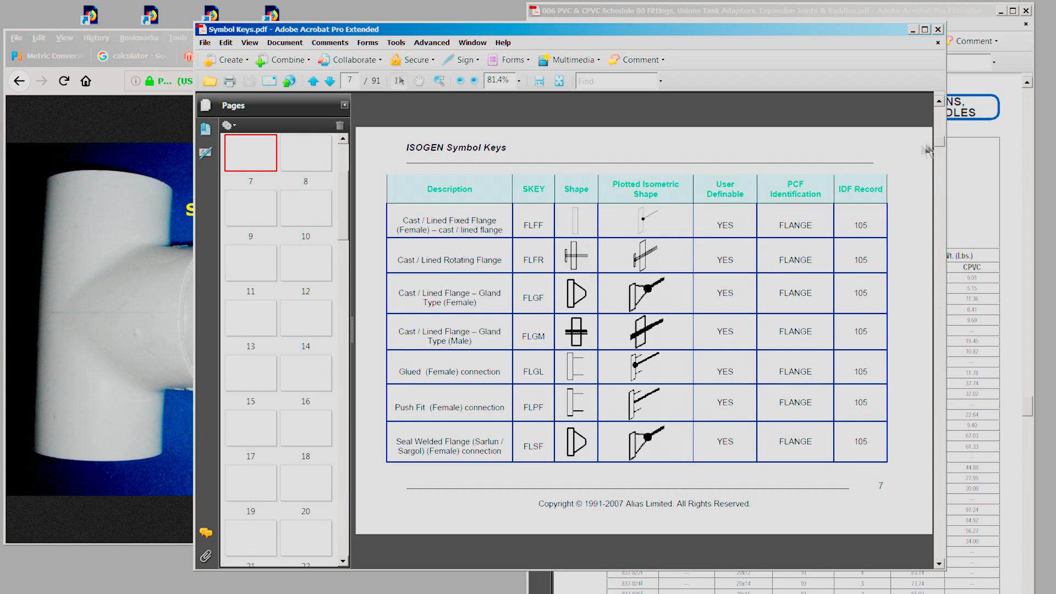
{"action": "scroll", "coordinate": [666, 262], "scroll_direction": "up", "scroll_amount": 6}
{"action": "scroll", "coordinate": [663, 270], "scroll_direction": "down", "scroll_amount": 2}
{"action": "scroll", "coordinate": [663, 270], "scroll_direction": "up", "scroll_amount": 2}
{"action": "scroll", "coordinate": [662, 269], "scroll_direction": "down", "scroll_amount": 3}
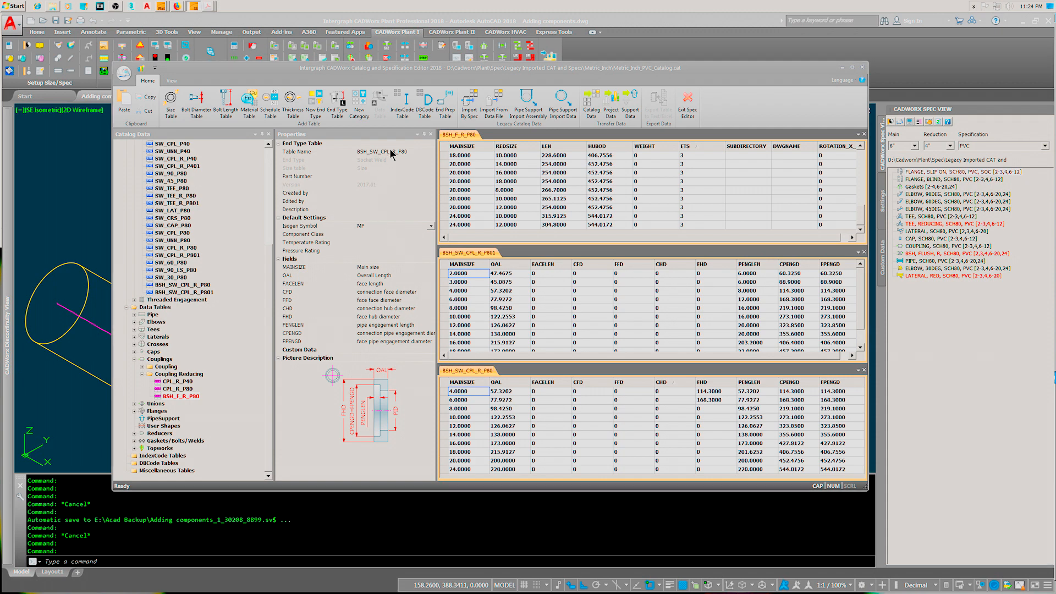
Step: Copy the FPENGD value 219.1000 into FHD of the 8.0000 main size row in BSH_SW_CPL_R_P80, and save the catalog
{"action": "left_click", "coordinate": [459, 254]}
{"action": "left_click", "coordinate": [850, 409]}
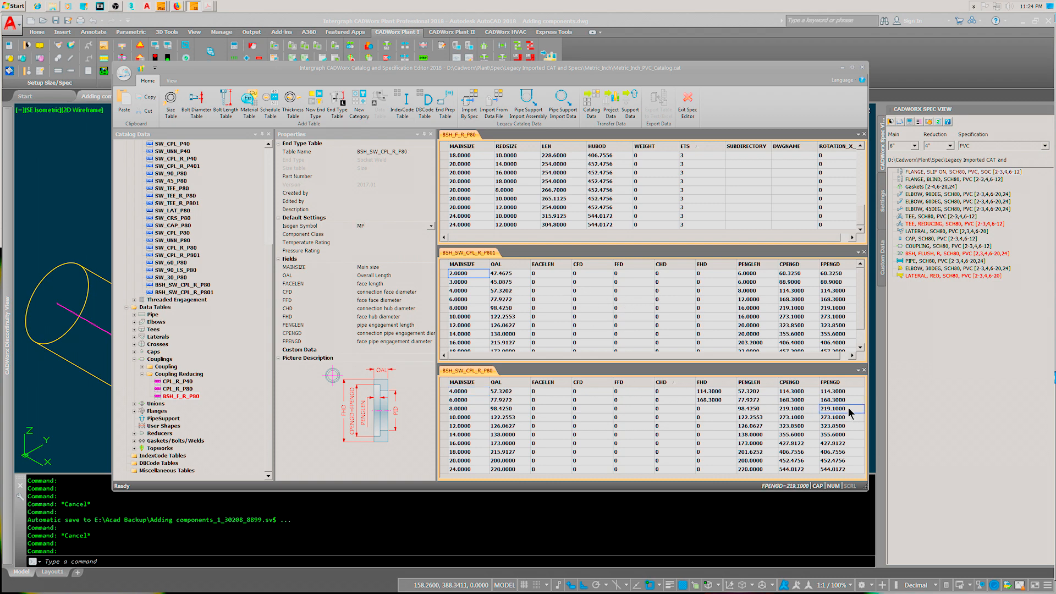
{"action": "right_click", "coordinate": [848, 409]}
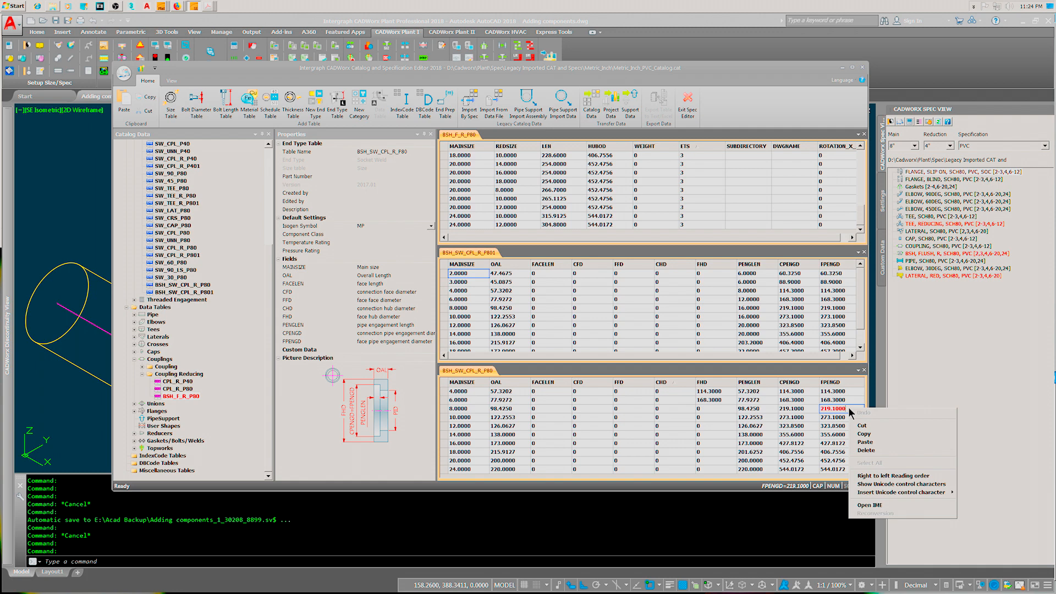
{"action": "left_click", "coordinate": [865, 434]}
{"action": "left_click", "coordinate": [707, 409]}
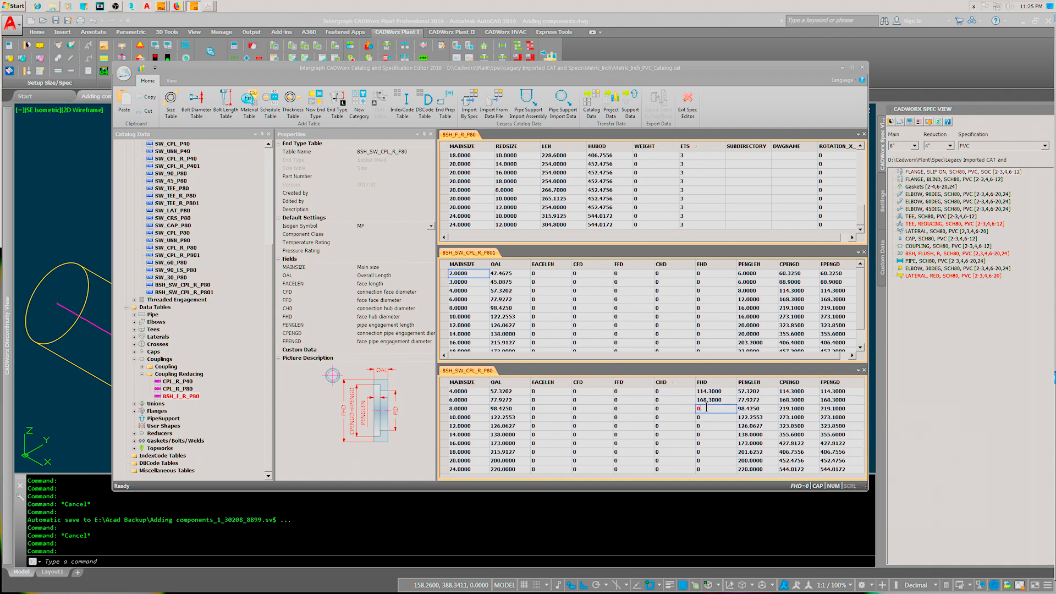
{"action": "right_click", "coordinate": [706, 408]}
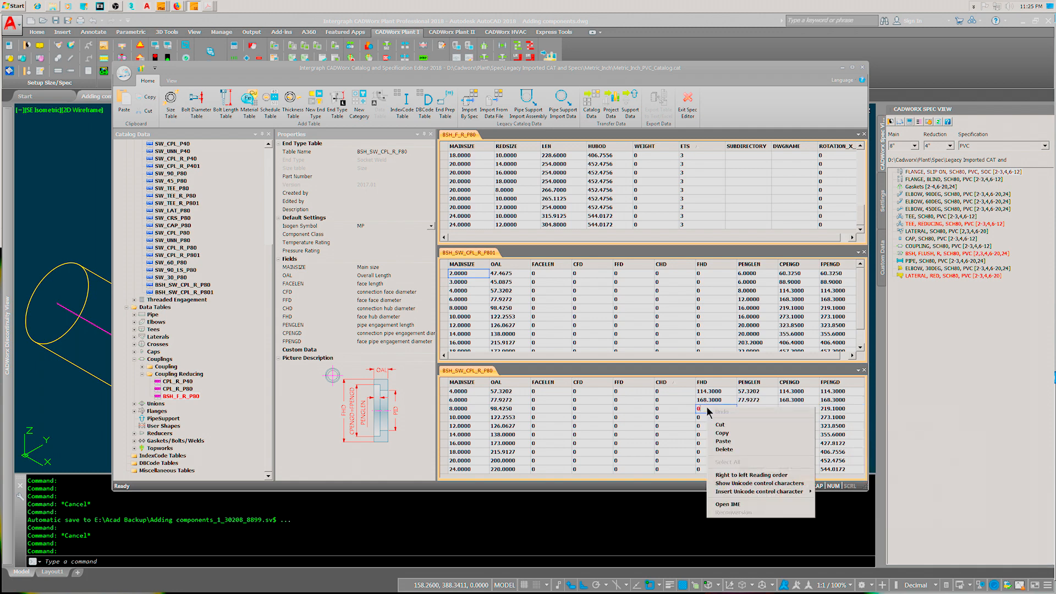
{"action": "left_click", "coordinate": [729, 441]}
{"action": "key", "text": "Return"}
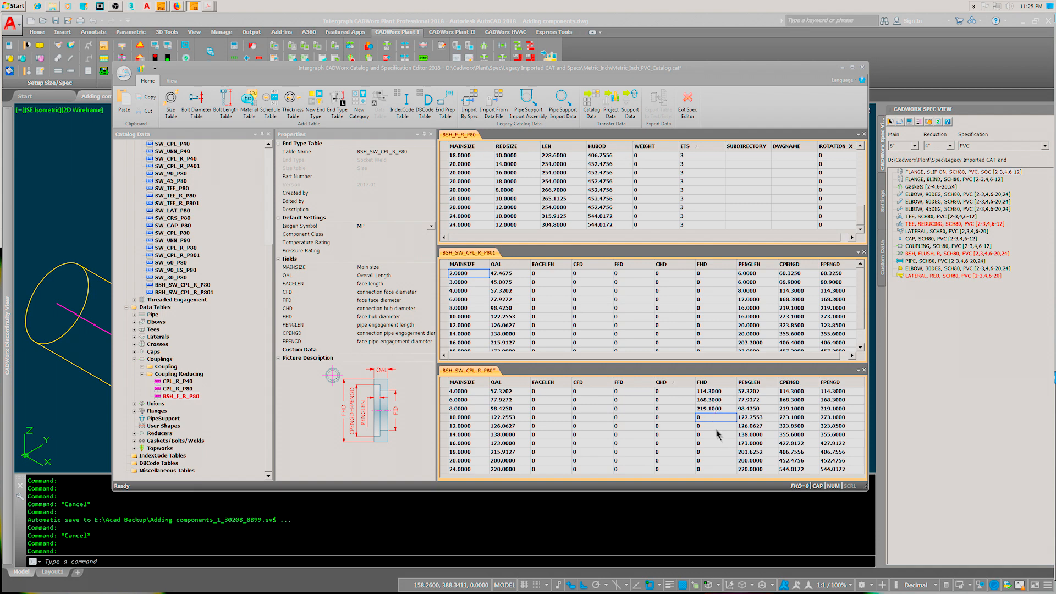
{"action": "left_click", "coordinate": [125, 76]}
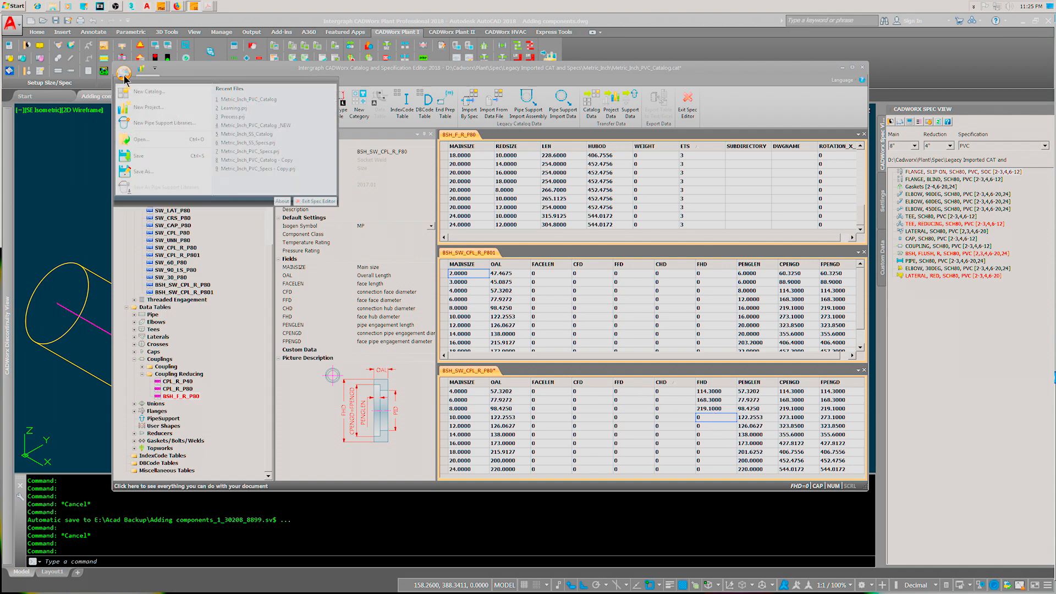
{"action": "left_click", "coordinate": [126, 157]}
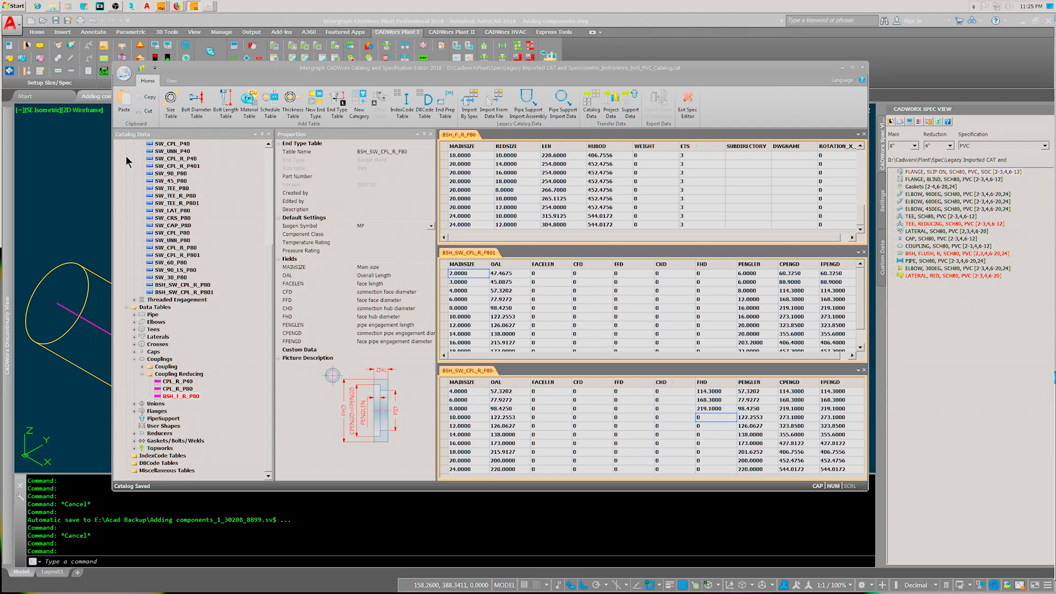
Step: Open the recent Learning project, updating it from the base catalogs, and open its PVC specification
{"action": "left_click", "coordinate": [125, 75]}
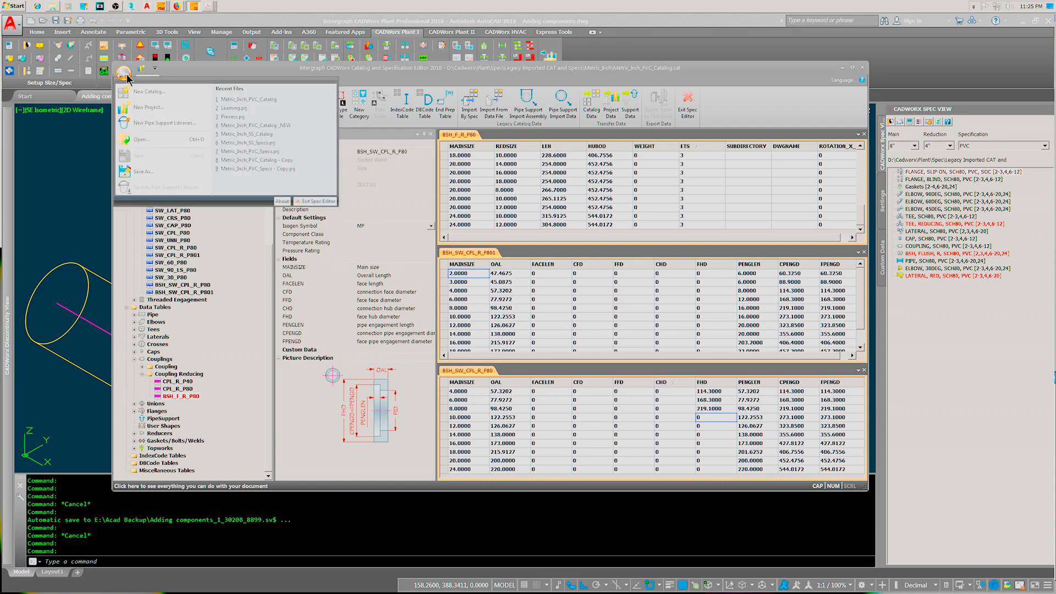
{"action": "left_click", "coordinate": [235, 109]}
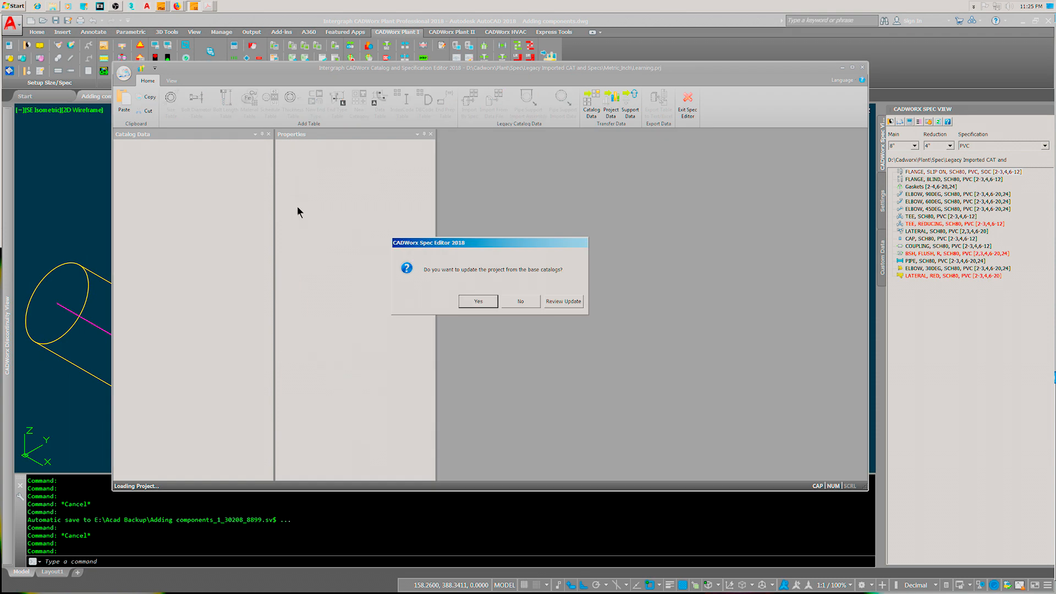
{"action": "left_click", "coordinate": [484, 303]}
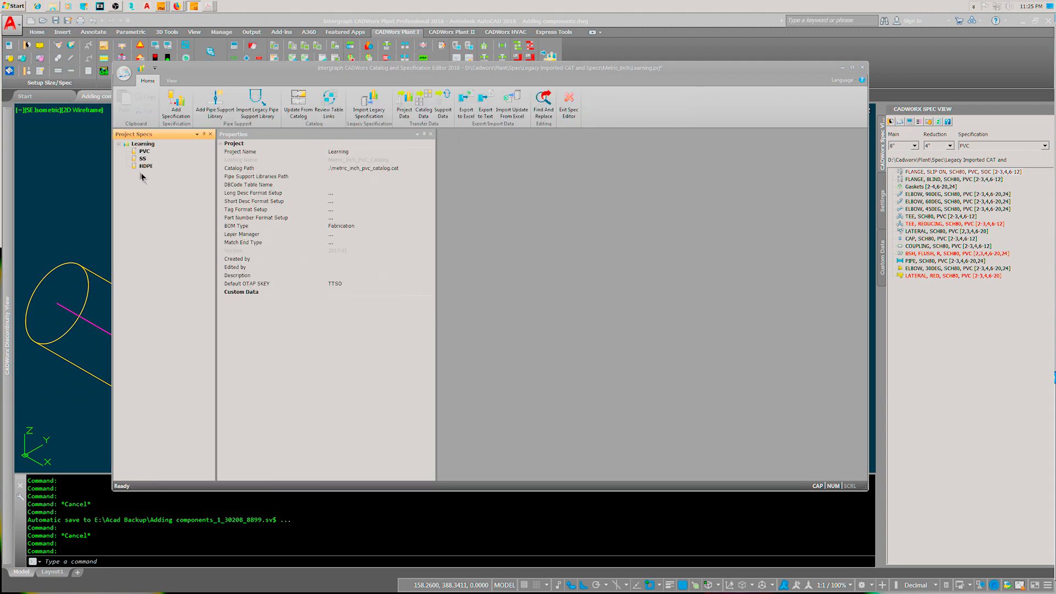
{"action": "left_click", "coordinate": [135, 152]}
{"action": "double_click", "coordinate": [134, 152]}
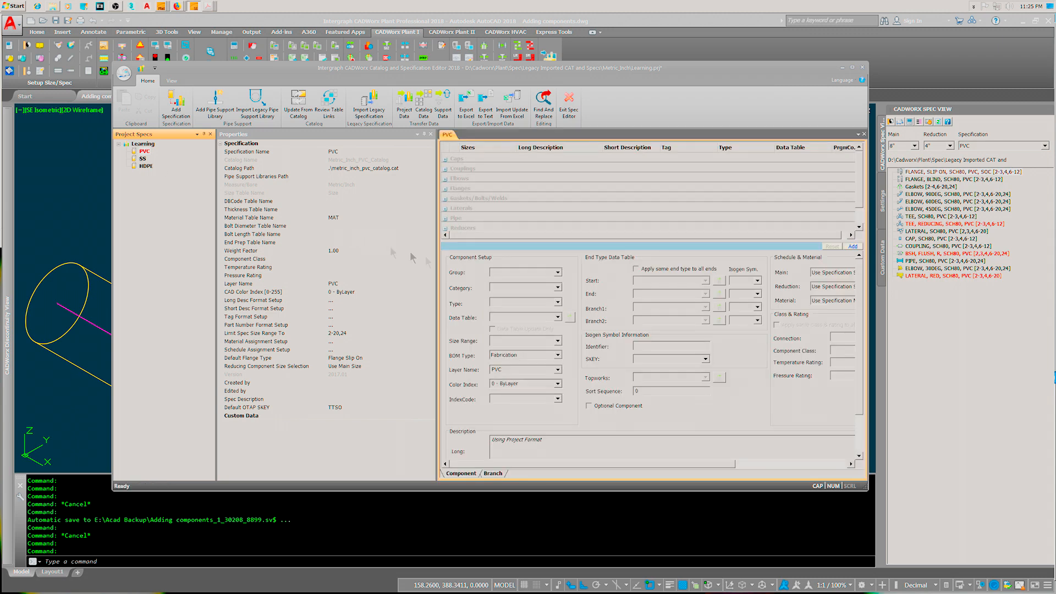
Step: Set up a new component under Couplings with type Coupling Reducing and data table BSH_F_R_P80
{"action": "left_click", "coordinate": [445, 169]}
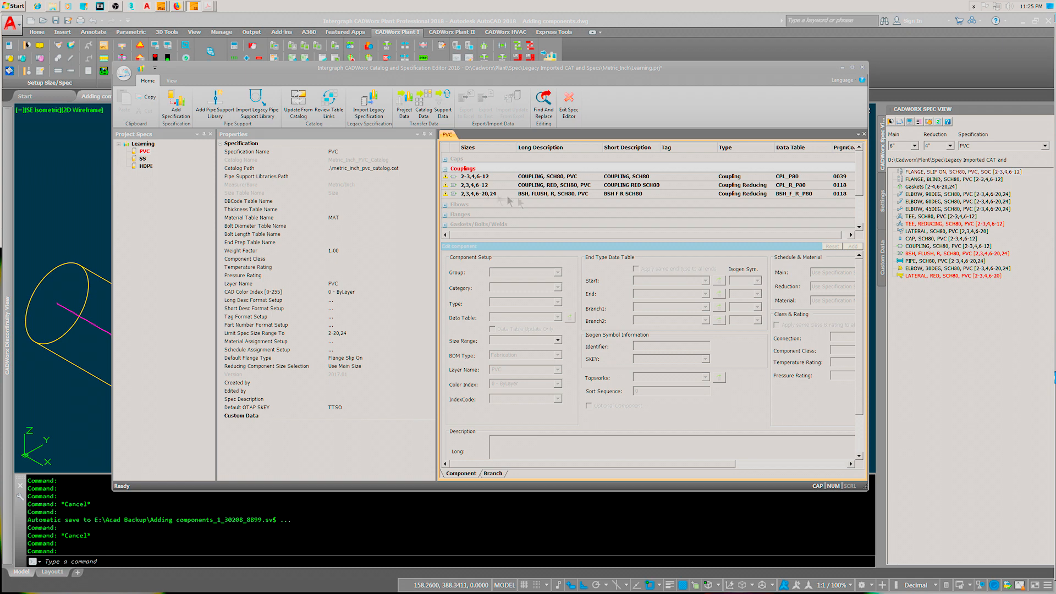
{"action": "right_click", "coordinate": [587, 171]}
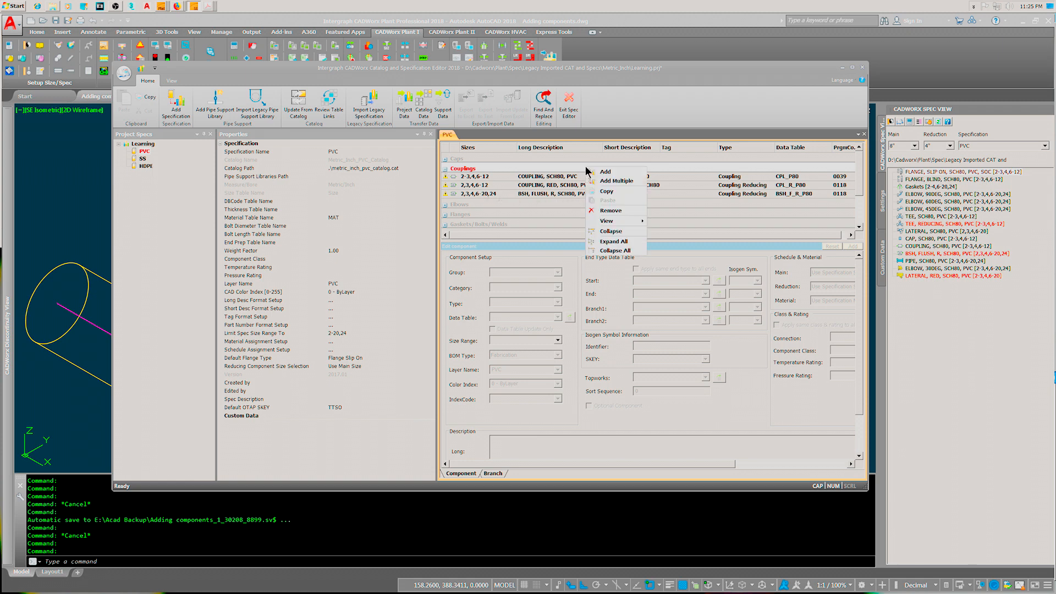
{"action": "left_click", "coordinate": [605, 172]}
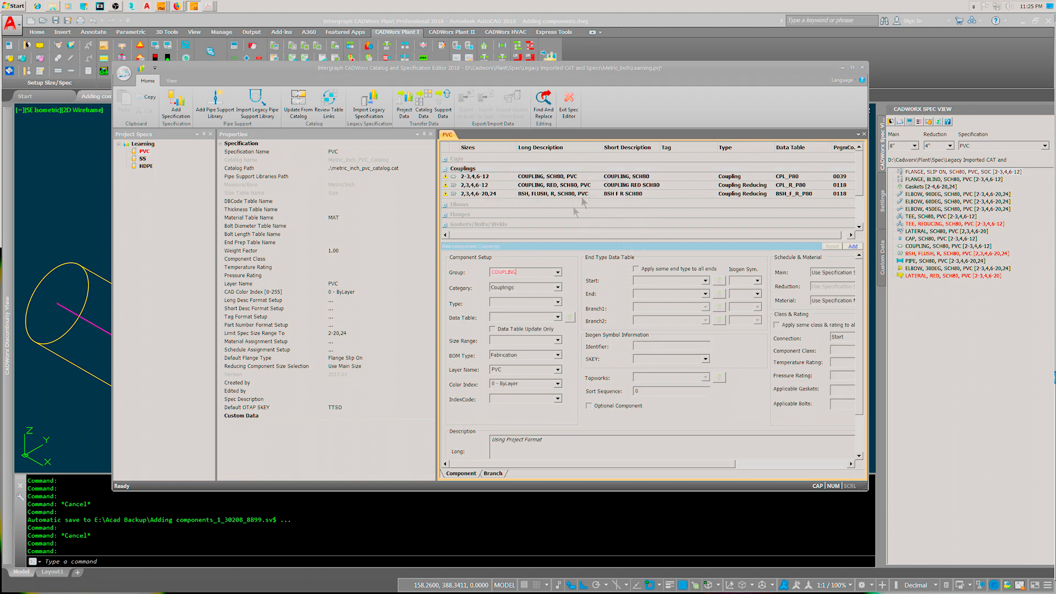
{"action": "left_click", "coordinate": [557, 273]}
{"action": "left_click", "coordinate": [558, 273]}
{"action": "left_click", "coordinate": [558, 288]}
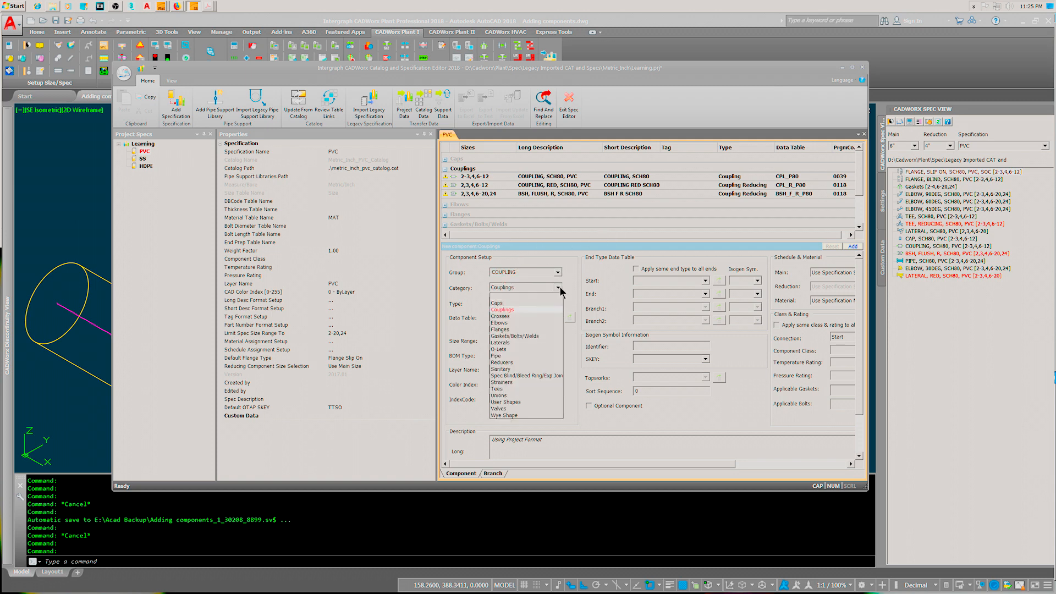
{"action": "left_click", "coordinate": [560, 286]}
{"action": "left_click", "coordinate": [558, 302]}
{"action": "left_click", "coordinate": [536, 331]}
{"action": "left_click", "coordinate": [557, 317]}
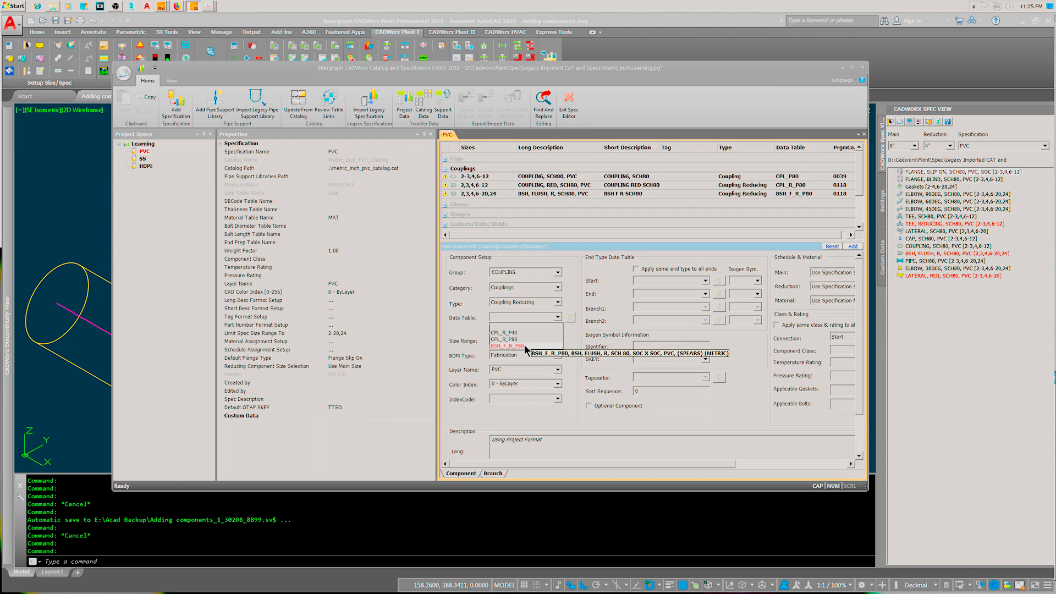
{"action": "left_click", "coordinate": [507, 345]}
Step: Check the new component's size range and the sizes enabled in the PVC specification's spec size range limit
{"action": "left_click", "coordinate": [558, 340]}
{"action": "left_click", "coordinate": [557, 339]}
{"action": "left_click", "coordinate": [319, 331]}
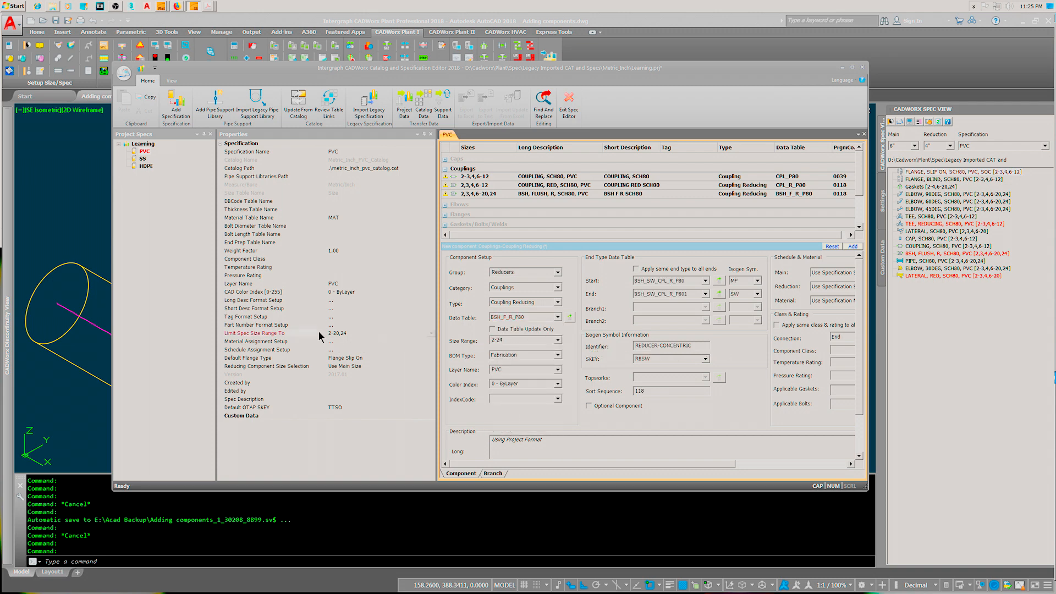
{"action": "left_click", "coordinate": [430, 333]}
{"action": "scroll", "coordinate": [430, 363], "scroll_direction": "down", "scroll_amount": 3}
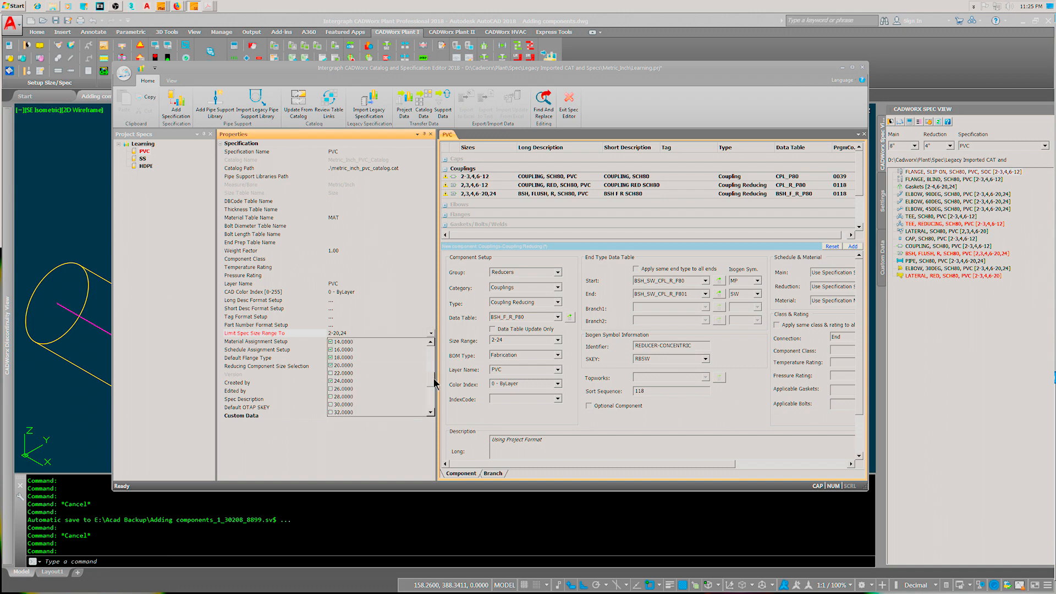
{"action": "scroll", "coordinate": [429, 368], "scroll_direction": "up", "scroll_amount": 1}
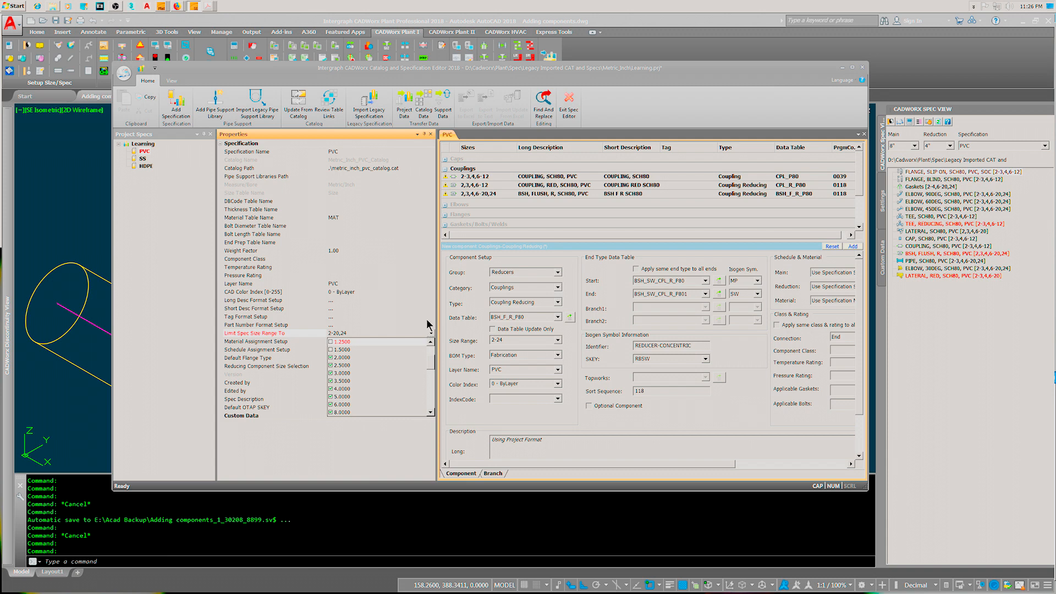
{"action": "scroll", "coordinate": [431, 368], "scroll_direction": "down", "scroll_amount": 4}
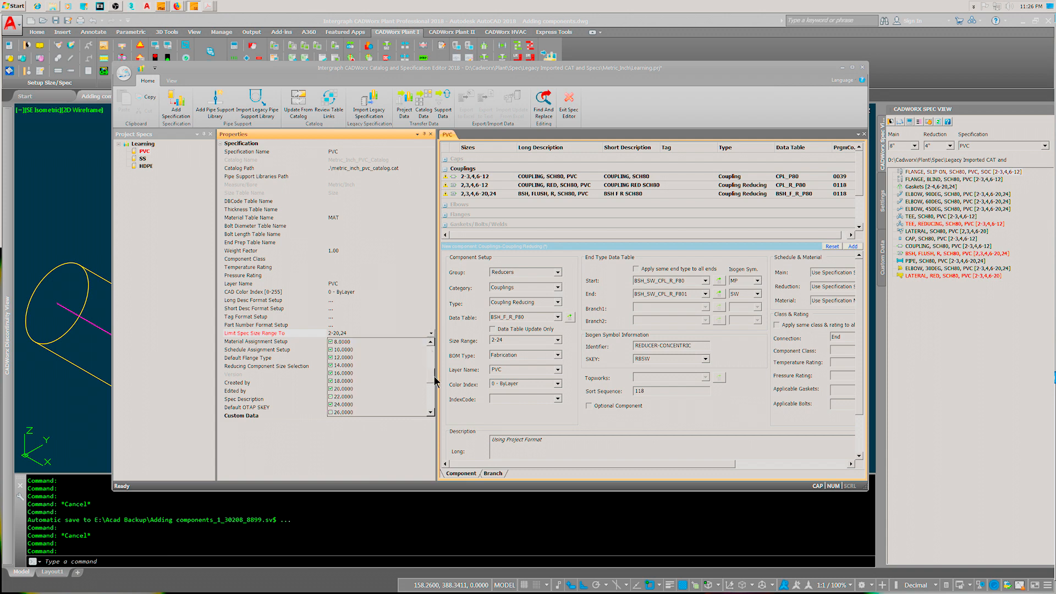
{"action": "left_click", "coordinate": [383, 323]}
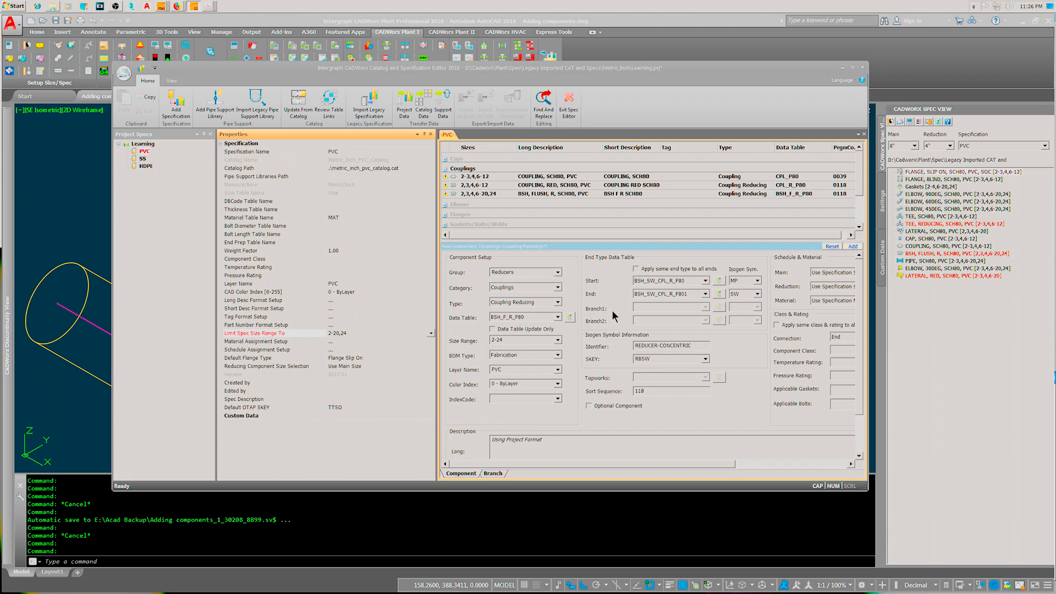
Step: Review the new component's start and end type tables, their Isogen symbols and the description settings
{"action": "left_click", "coordinate": [670, 292]}
{"action": "type", "text": ","}
{"action": "left_click", "coordinate": [705, 280]}
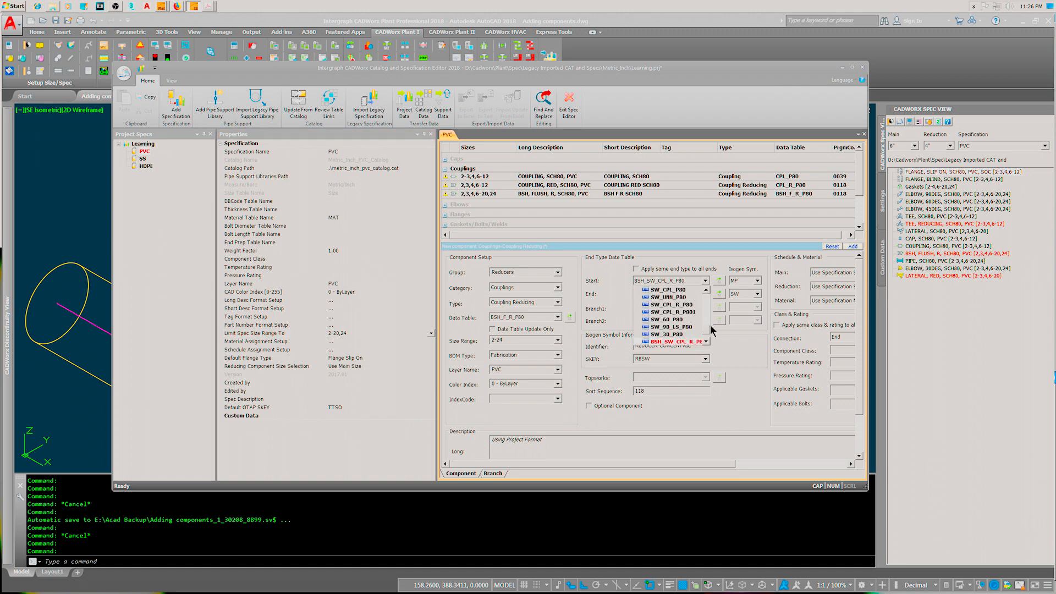
{"action": "left_click", "coordinate": [706, 281]}
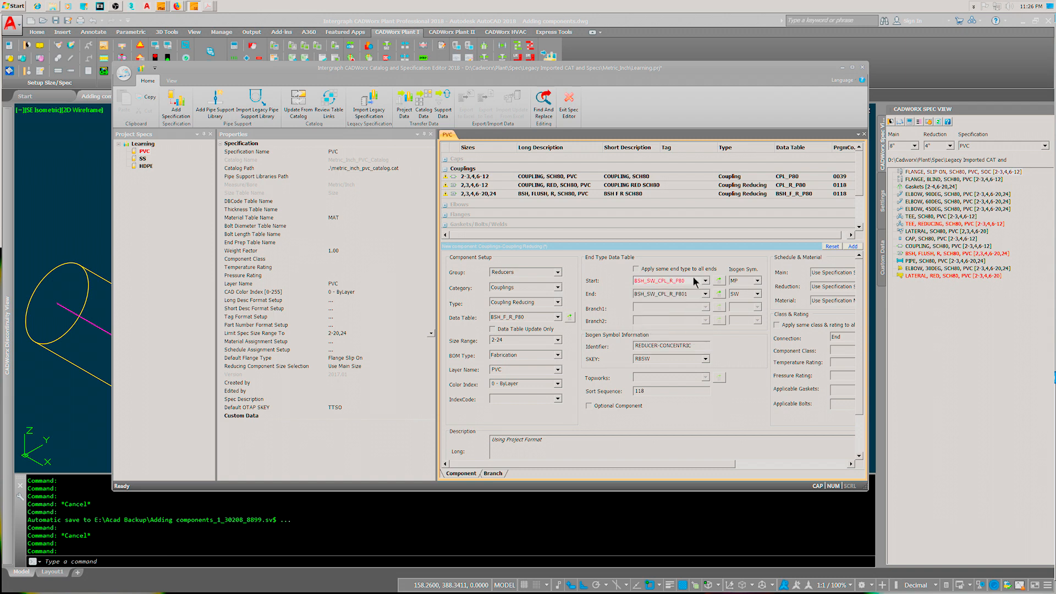
{"action": "left_click", "coordinate": [691, 298]}
{"action": "left_click", "coordinate": [757, 282]}
{"action": "left_click", "coordinate": [757, 282]}
{"action": "scroll", "coordinate": [862, 364], "scroll_direction": "down", "scroll_amount": 3}
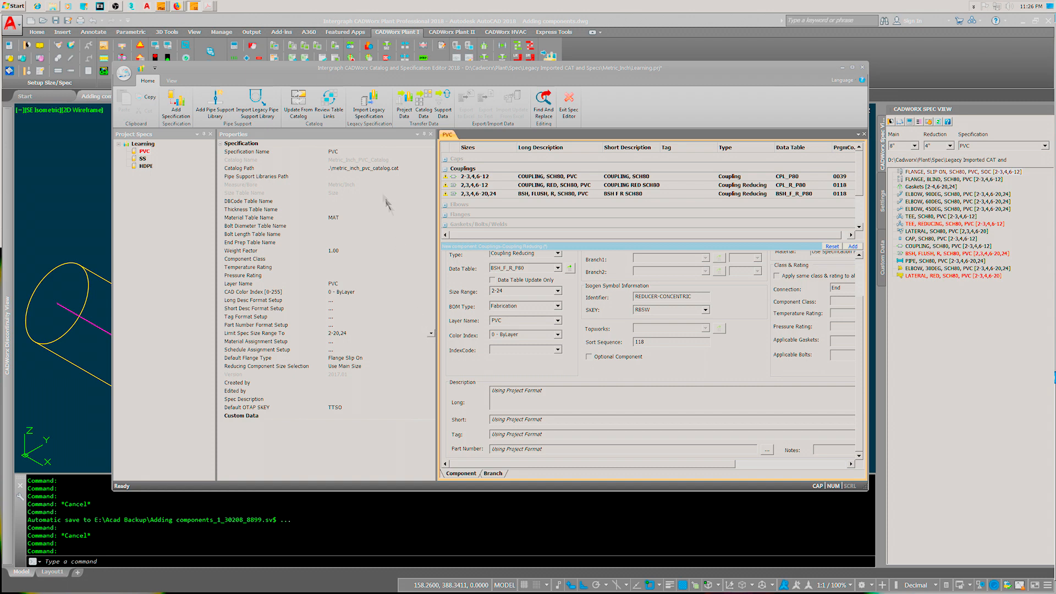
Step: View the catalog files available for the PVC specification's catalog path, and cancel the file selection
{"action": "left_click", "coordinate": [353, 170]}
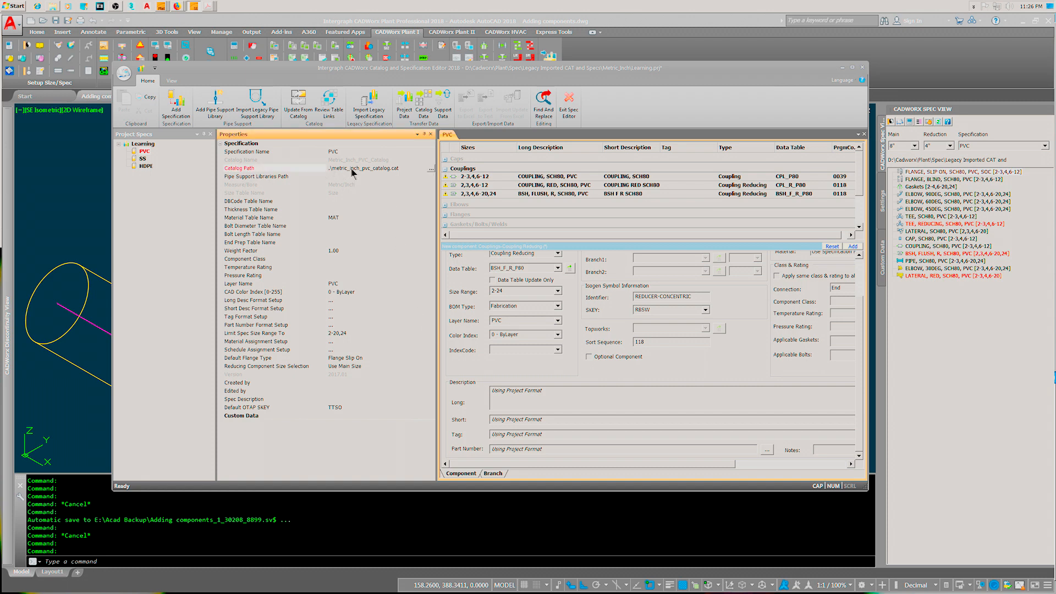
{"action": "left_click", "coordinate": [431, 169]}
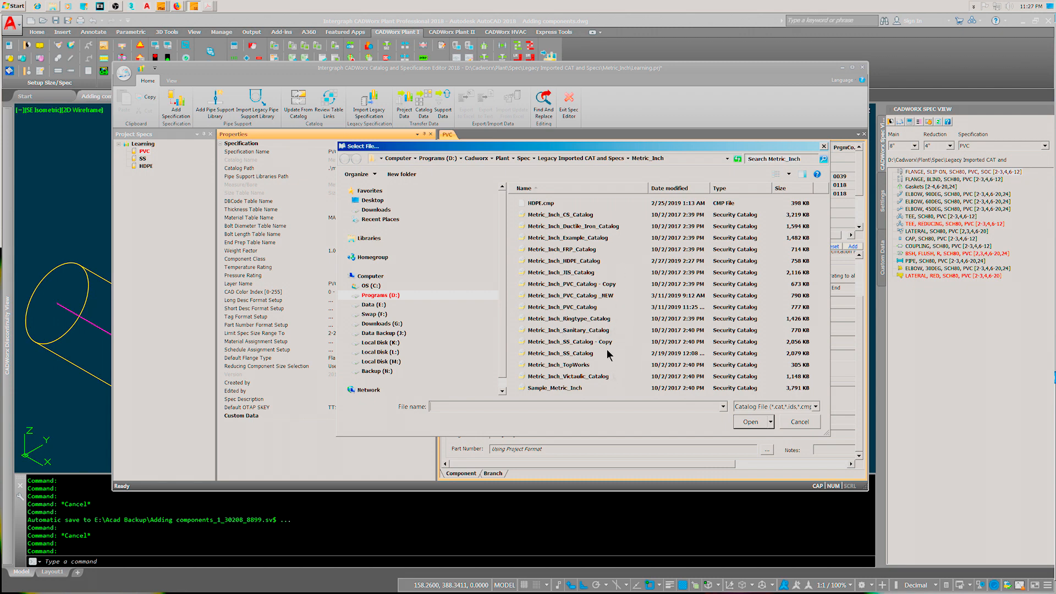
{"action": "left_click", "coordinate": [798, 422]}
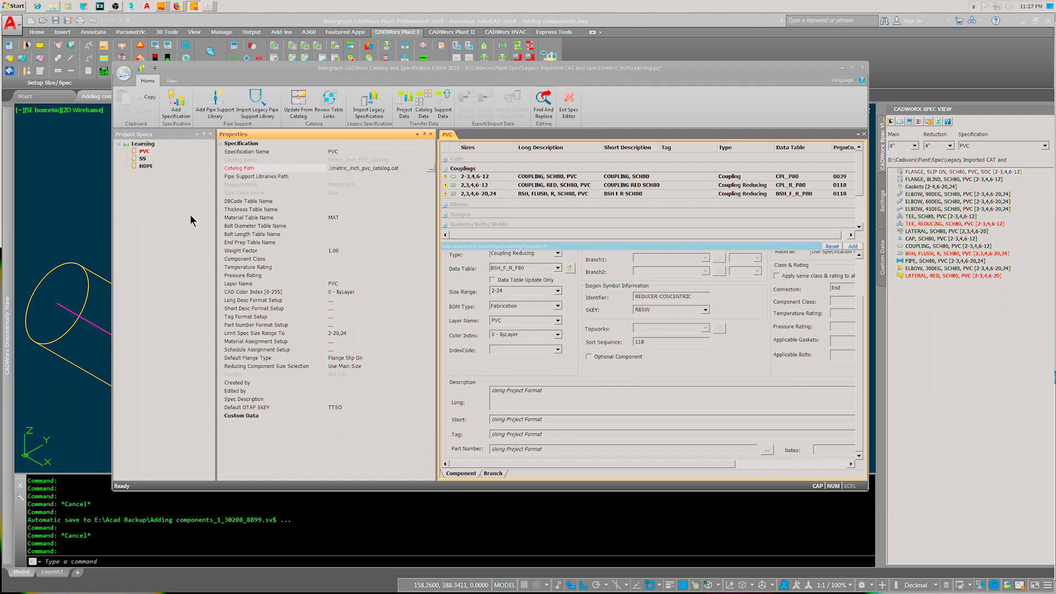
Step: Save the project, reload it in the CADWorx Plant drawing Adding components, and clear the pipe selection
{"action": "left_click", "coordinate": [128, 75]}
{"action": "left_click", "coordinate": [126, 156]}
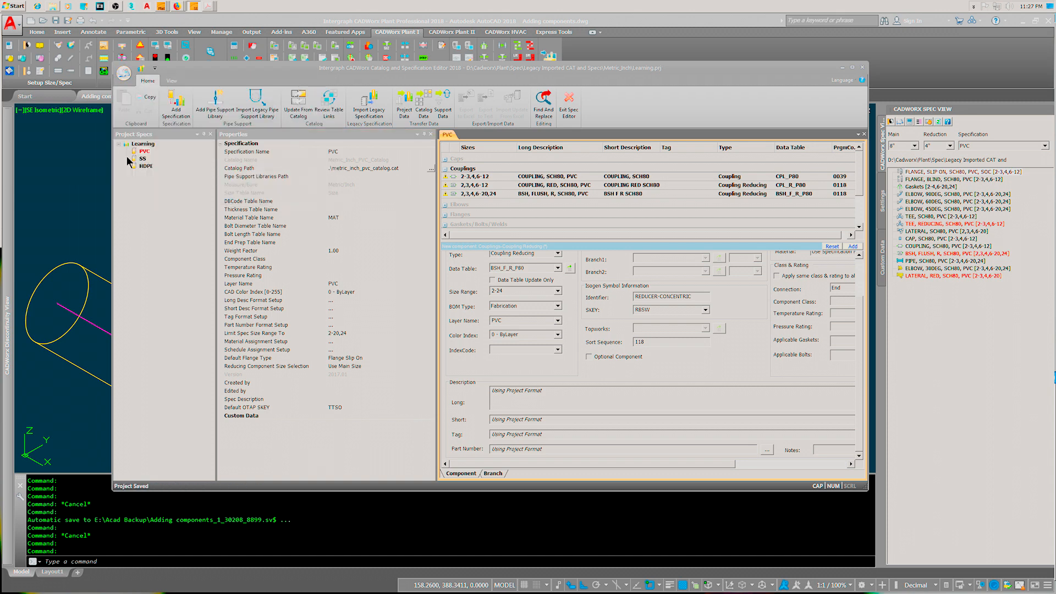
{"action": "left_click", "coordinate": [100, 195]}
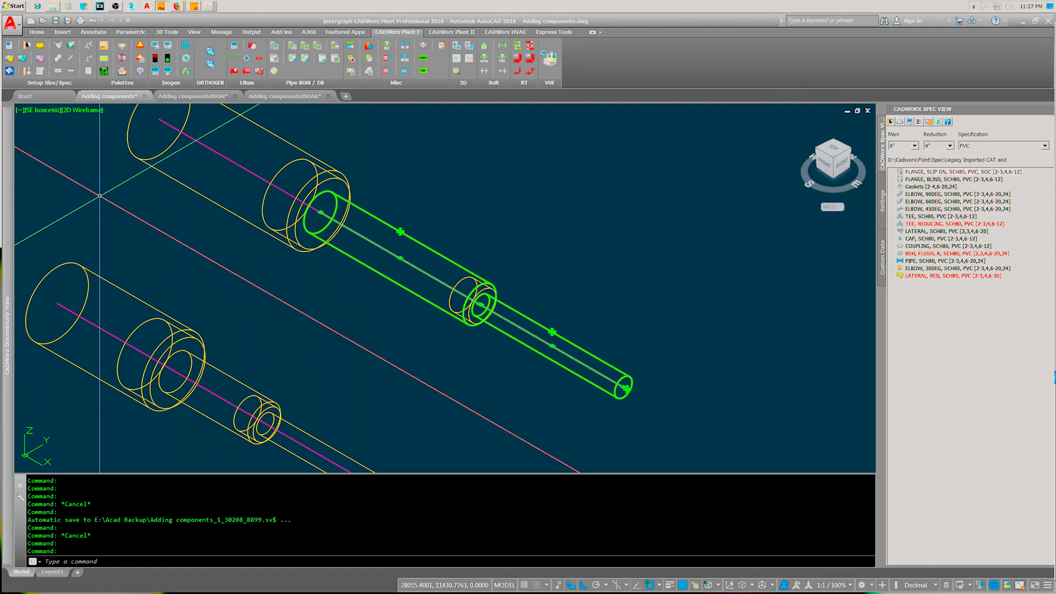
{"action": "left_click", "coordinate": [937, 121]}
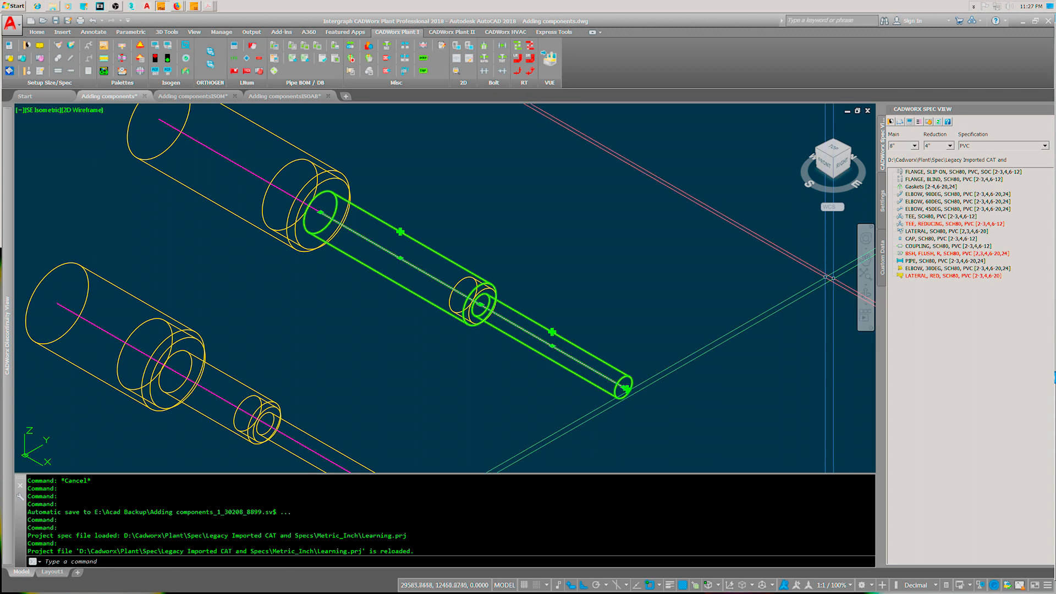
{"action": "key", "text": "Escape"}
{"action": "key", "text": "Escape"}
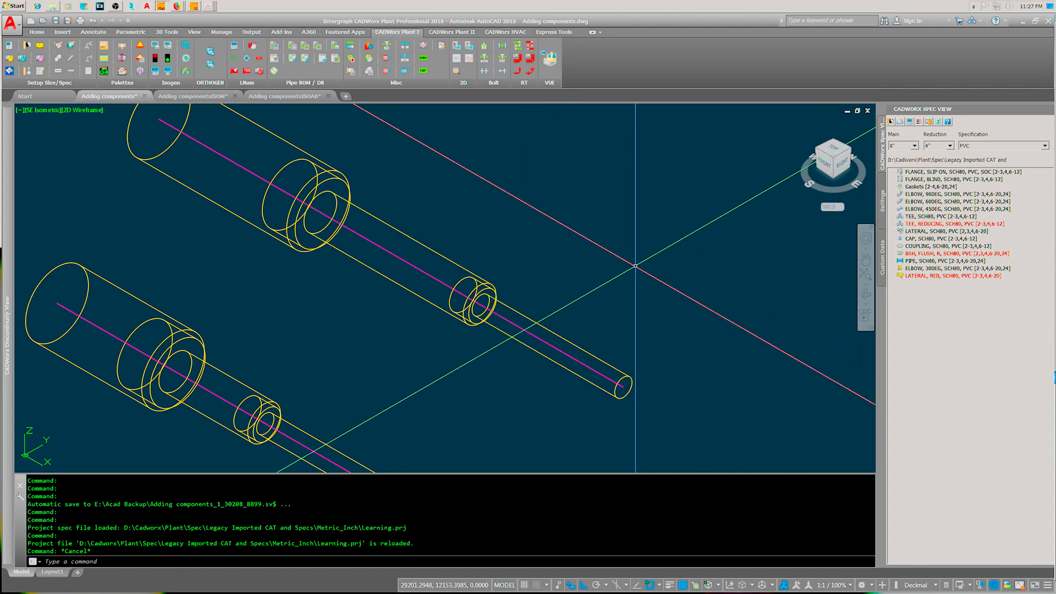
Step: Switch to the Adding componentsISOM isometric drawing and examine the 8X4" reducing bushing symbol at item 4
{"action": "middle_click_drag", "start_coordinate": [549, 230], "coordinate": [633, 236]}
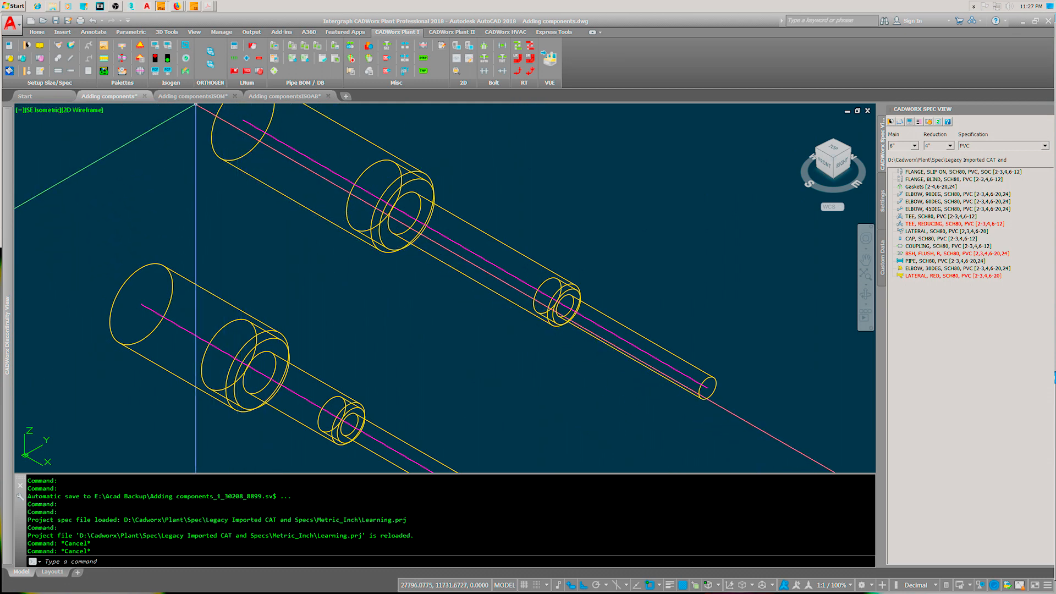
{"action": "left_click", "coordinate": [200, 97]}
{"action": "scroll", "coordinate": [268, 296], "scroll_direction": "up", "scroll_amount": 4}
{"action": "scroll", "coordinate": [267, 297], "scroll_direction": "up", "scroll_amount": 5}
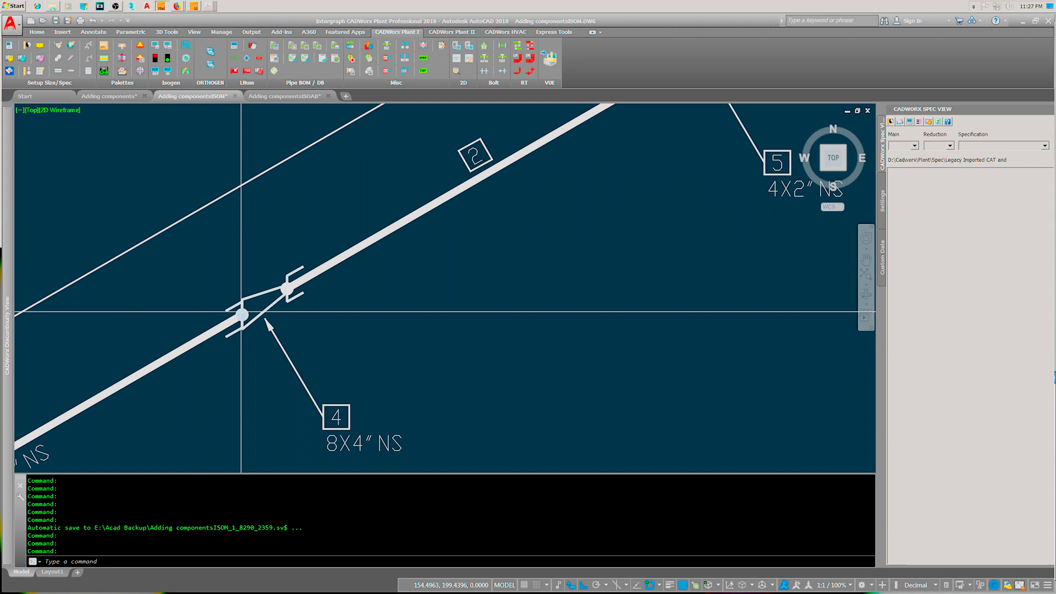
Step: Switch to the Adding componentsISOAB isometric drawing and examine the 8X4" reducing bushing symbol at item 4 and the overall sheet
{"action": "left_click", "coordinate": [302, 99]}
{"action": "scroll", "coordinate": [229, 362], "scroll_direction": "up", "scroll_amount": 5}
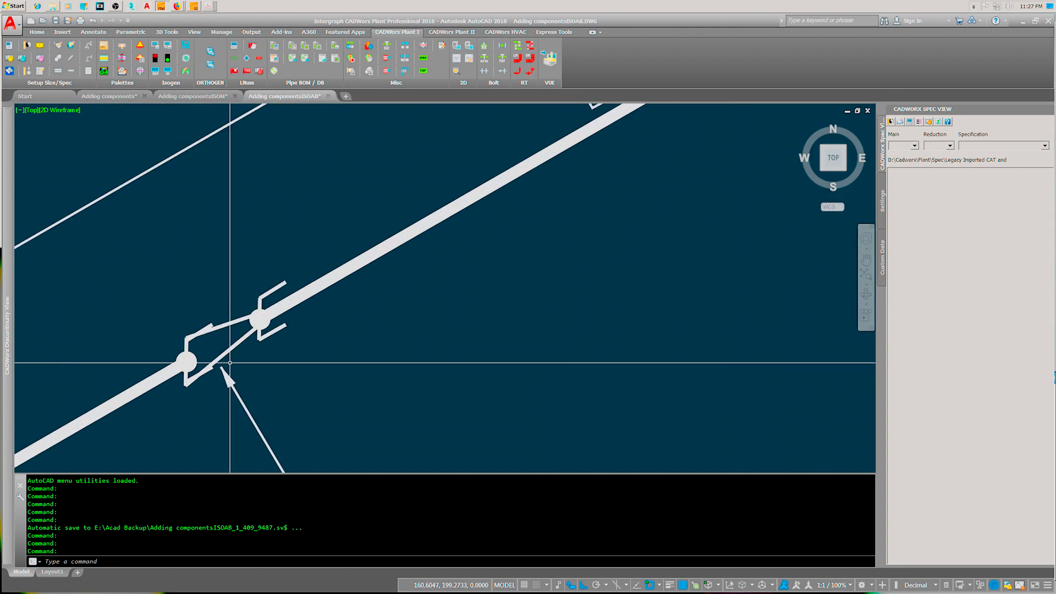
{"action": "middle_click_drag", "start_coordinate": [218, 355], "coordinate": [296, 304]}
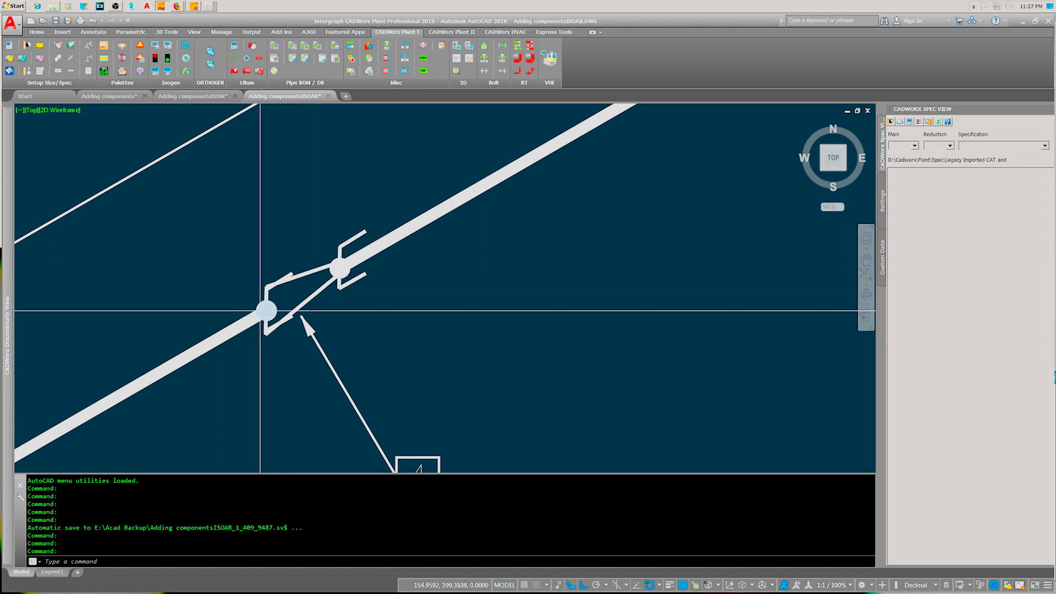
{"action": "scroll", "coordinate": [290, 307], "scroll_direction": "down", "scroll_amount": 4}
{"action": "scroll", "coordinate": [290, 306], "scroll_direction": "down", "scroll_amount": 5}
{"action": "scroll", "coordinate": [233, 365], "scroll_direction": "up", "scroll_amount": 3}
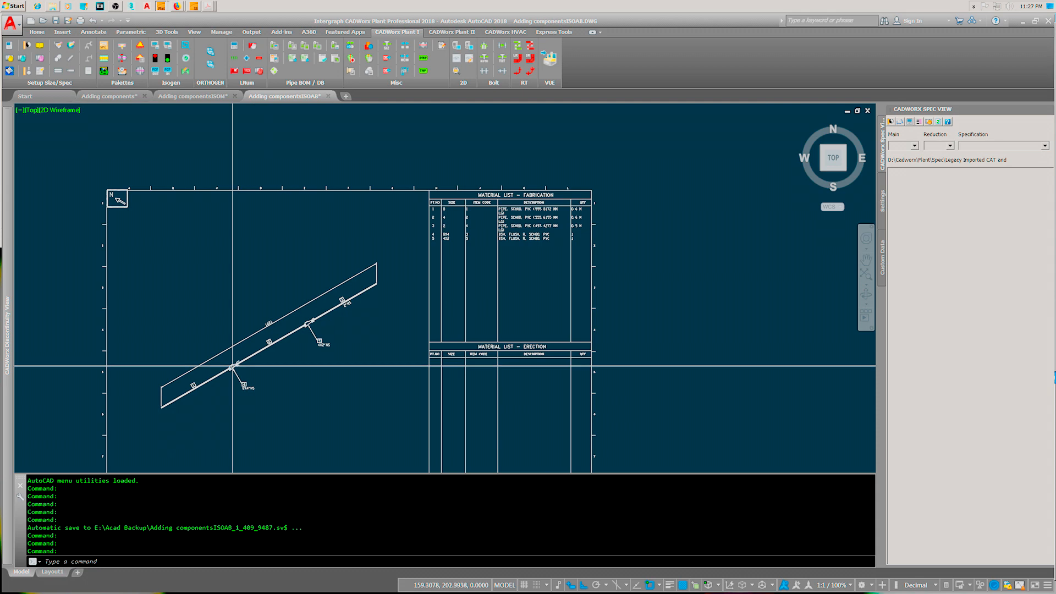
{"action": "scroll", "coordinate": [232, 365], "scroll_direction": "up", "scroll_amount": 5}
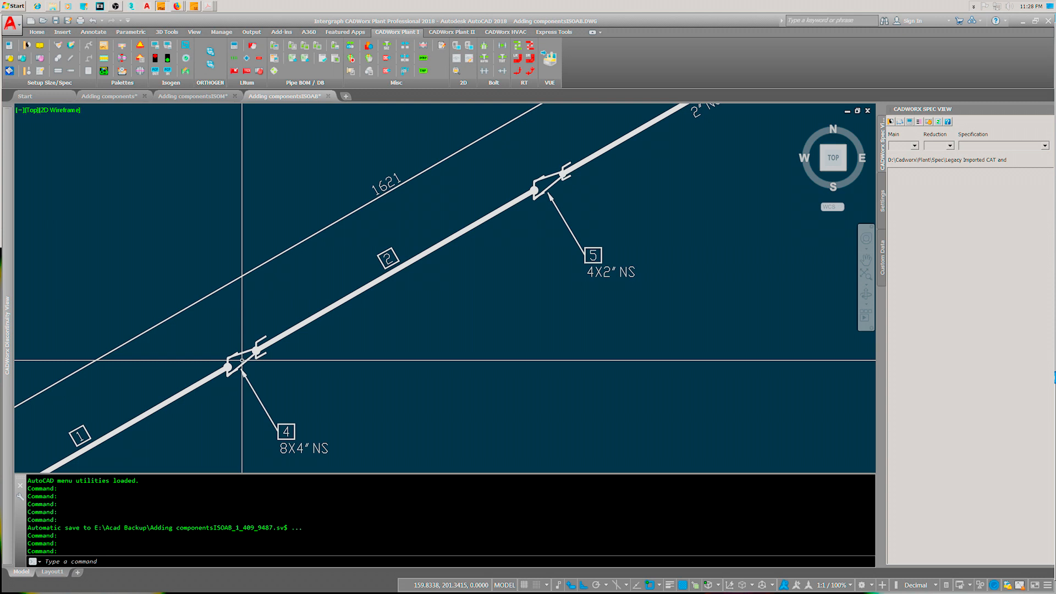
{"action": "scroll", "coordinate": [242, 360], "scroll_direction": "up", "scroll_amount": 2}
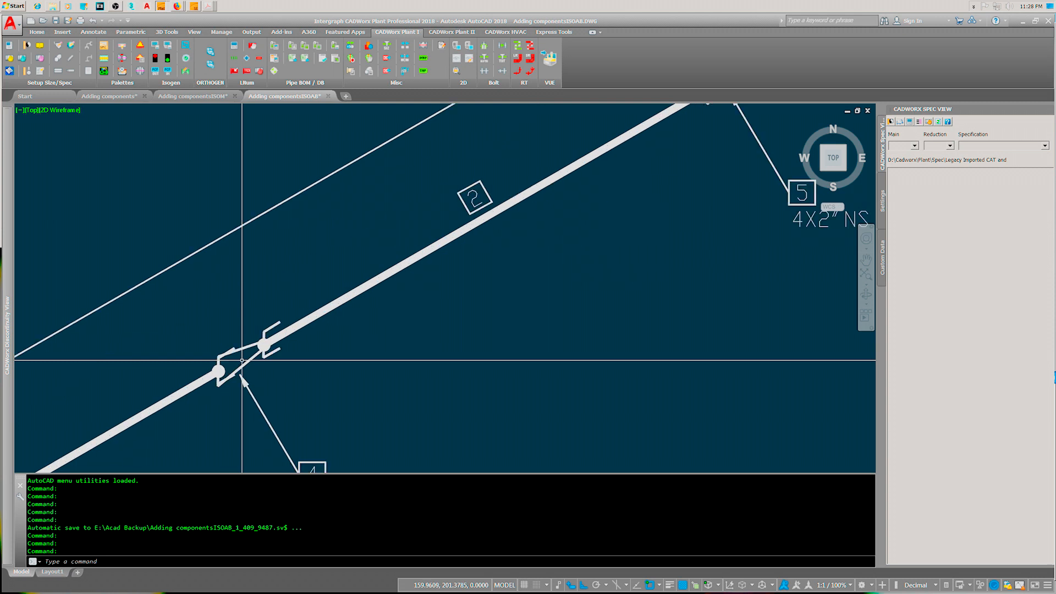
Step: Return to the Adding components model, view both bushing assemblies, and bring up the PVC specification in the Catalog and Specification Editor
{"action": "left_click", "coordinate": [110, 97]}
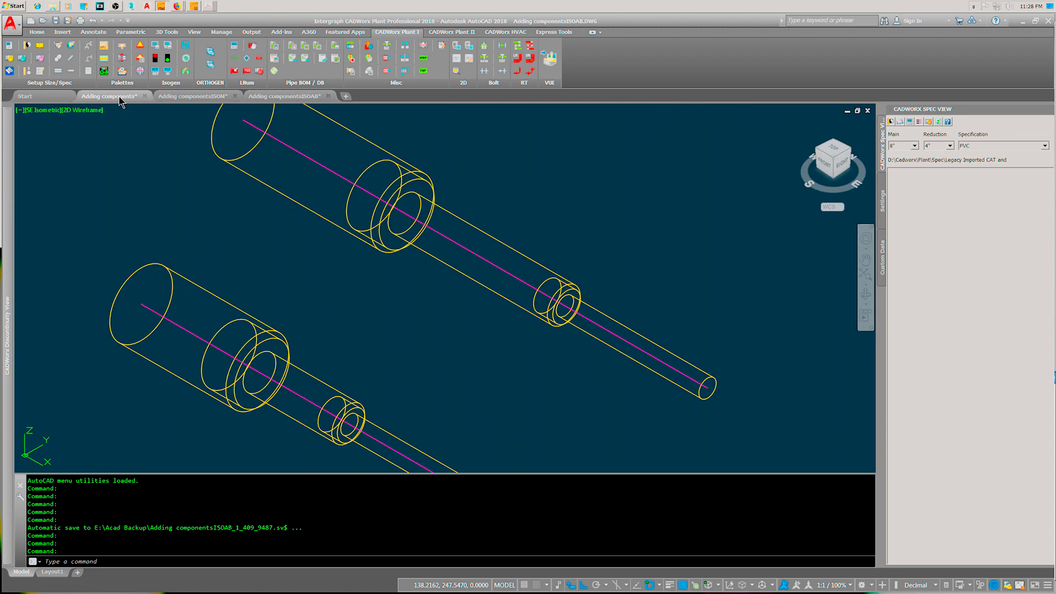
{"action": "scroll", "coordinate": [389, 291], "scroll_direction": "down", "scroll_amount": 3}
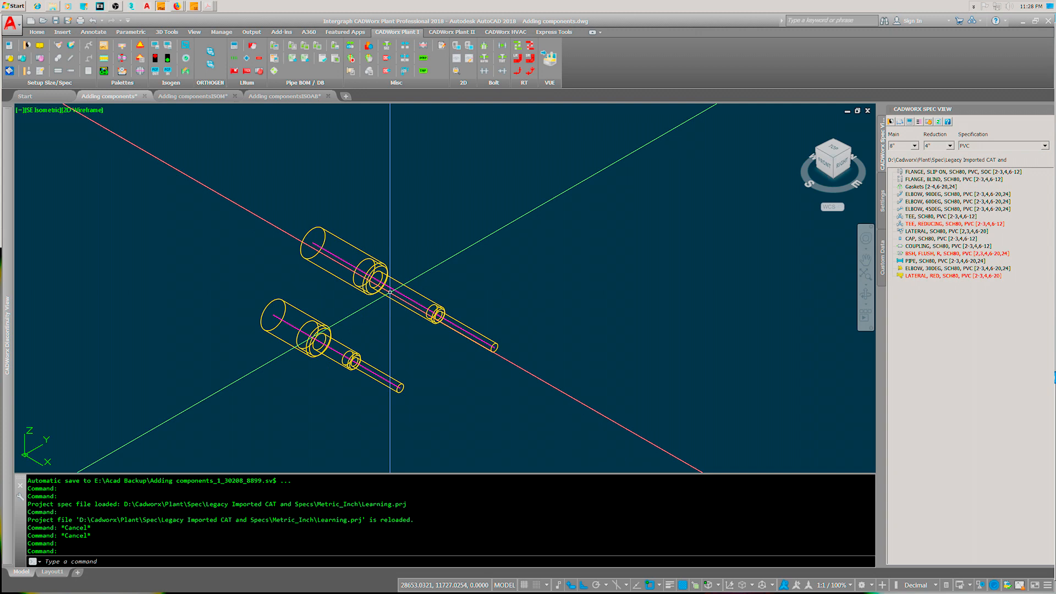
{"action": "left_click", "coordinate": [200, 8]}
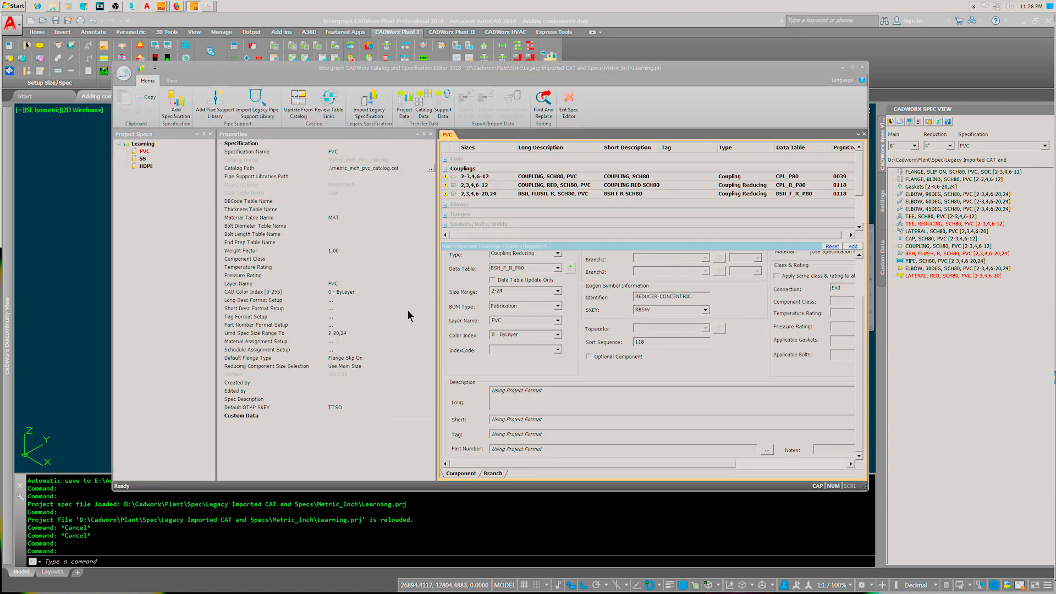
{"action": "left_click", "coordinate": [125, 74]}
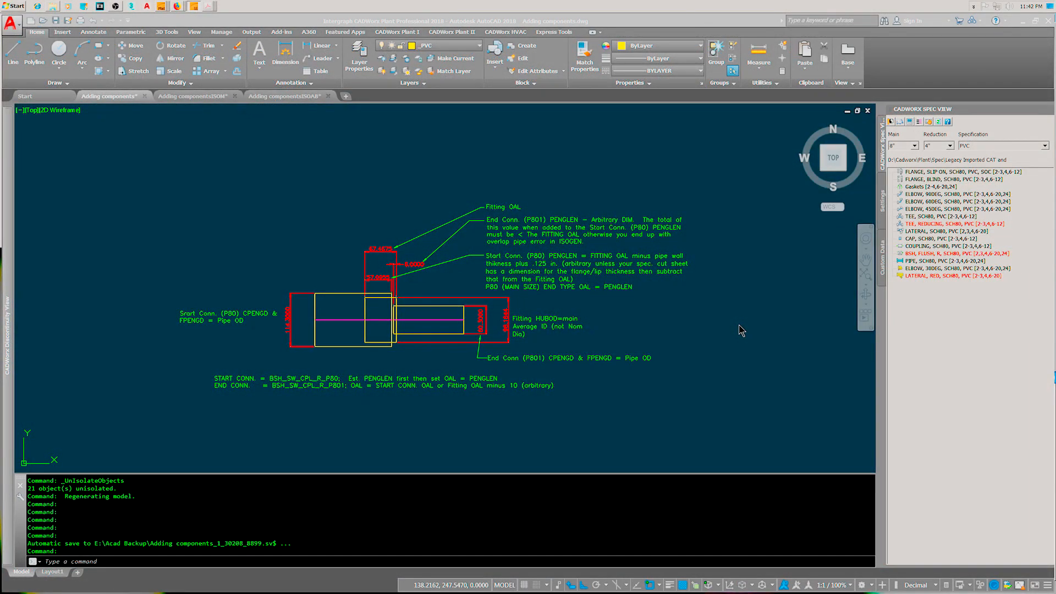
Step: Switch to the web browser and consult the Schedule 80 PVC pipe dimensions table and the s-l1600.jpg reference image
{"action": "left_click", "coordinate": [739, 326]}
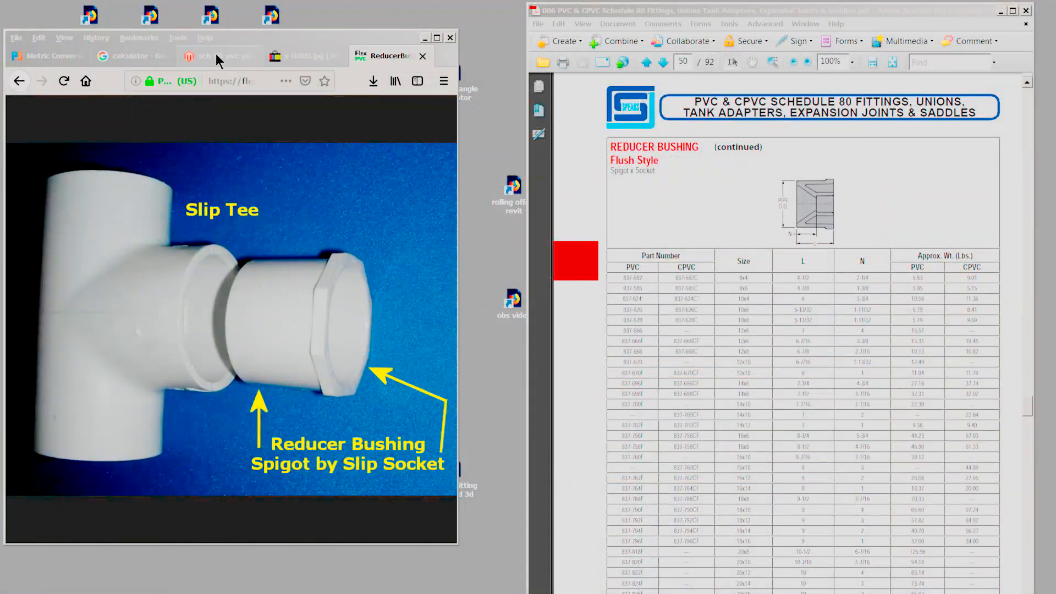
{"action": "left_click", "coordinate": [219, 56]}
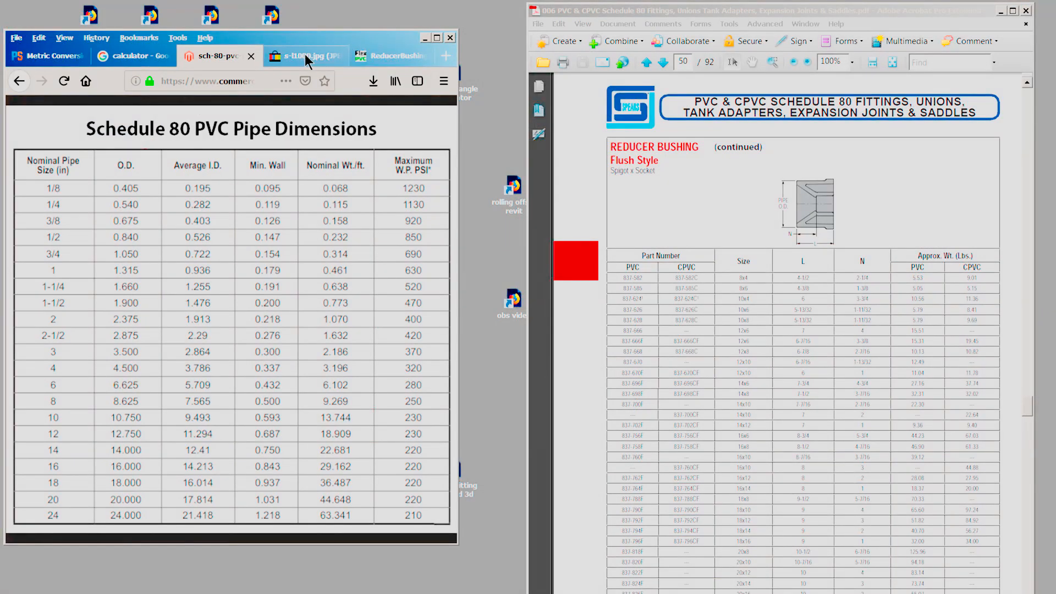
{"action": "left_click", "coordinate": [304, 56]}
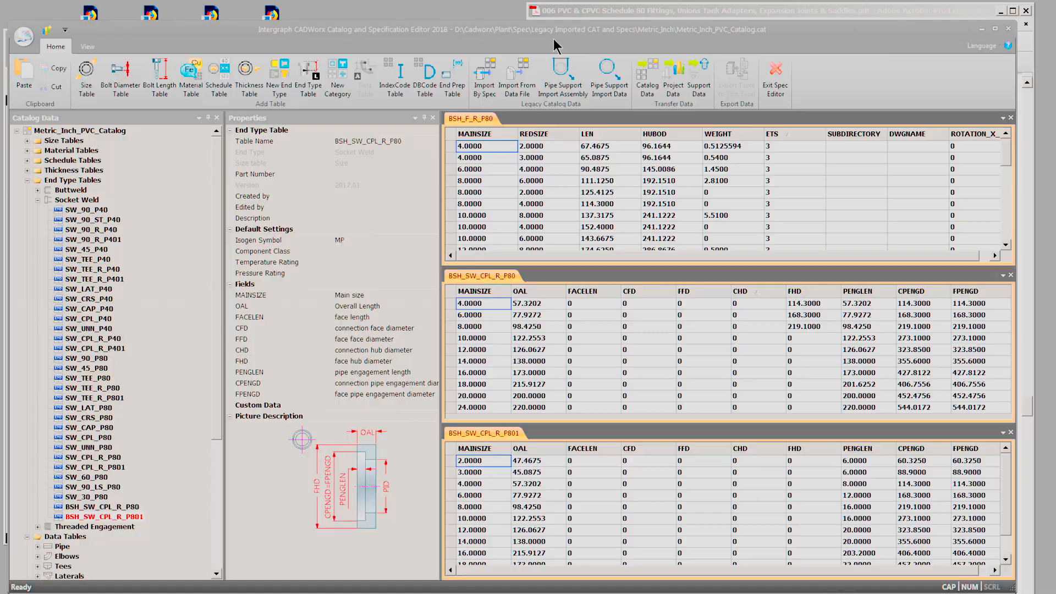
Step: In the Metric_Inch_PVC_Catalog, compare the settings of the RED_BUSH_P80 bushing reducer table with the BSH_F_R_P80 reducing coupling table
{"action": "left_click_drag", "start_coordinate": [553, 38], "coordinate": [572, 32]}
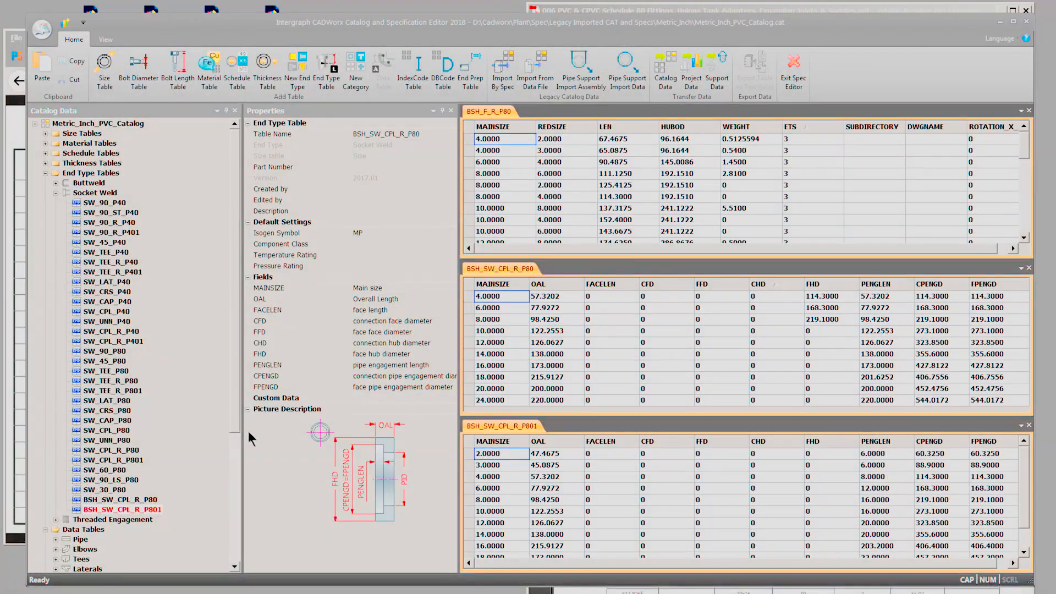
{"action": "scroll", "coordinate": [235, 431], "scroll_direction": "down", "scroll_amount": 6}
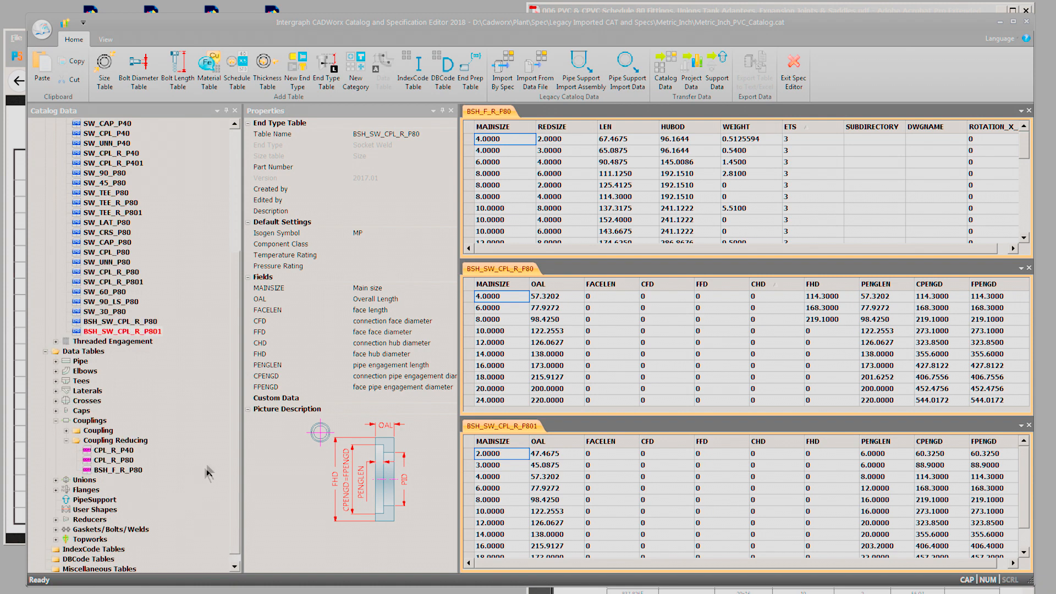
{"action": "scroll", "coordinate": [237, 479], "scroll_direction": "down", "scroll_amount": 1}
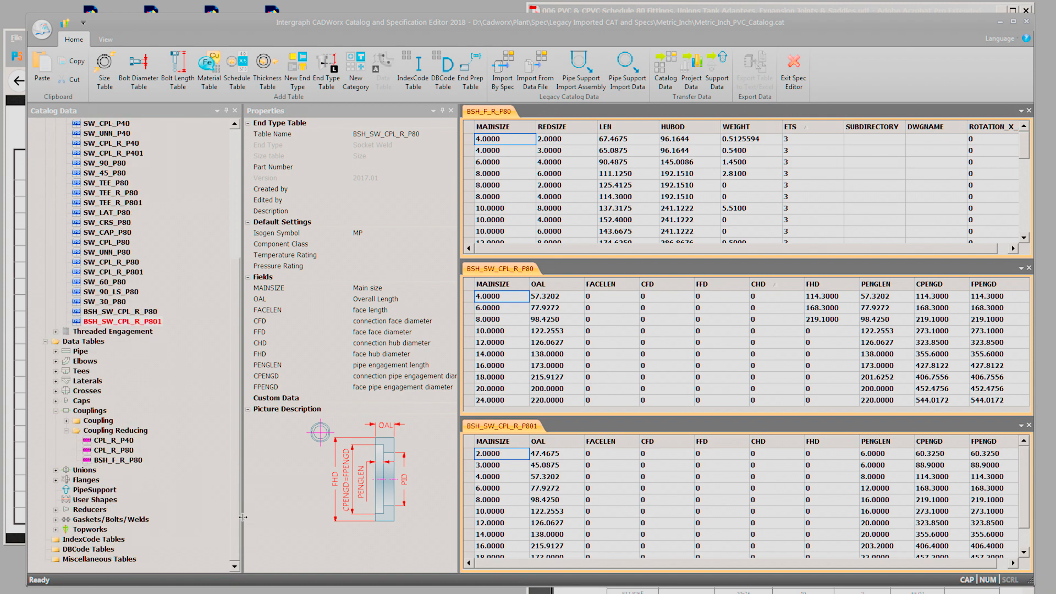
{"action": "left_click", "coordinate": [56, 509]}
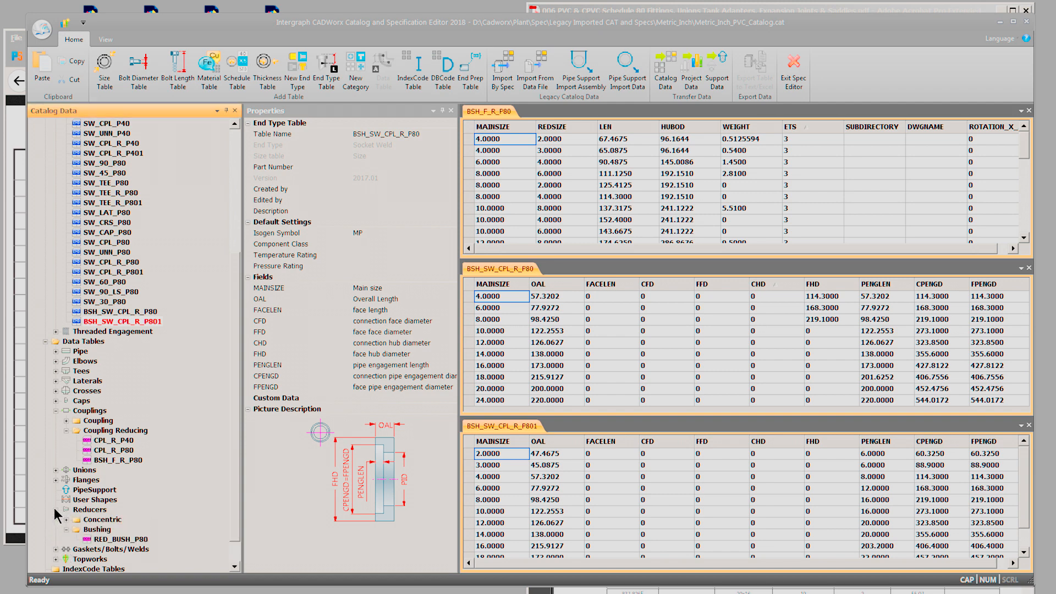
{"action": "left_click", "coordinate": [118, 539]}
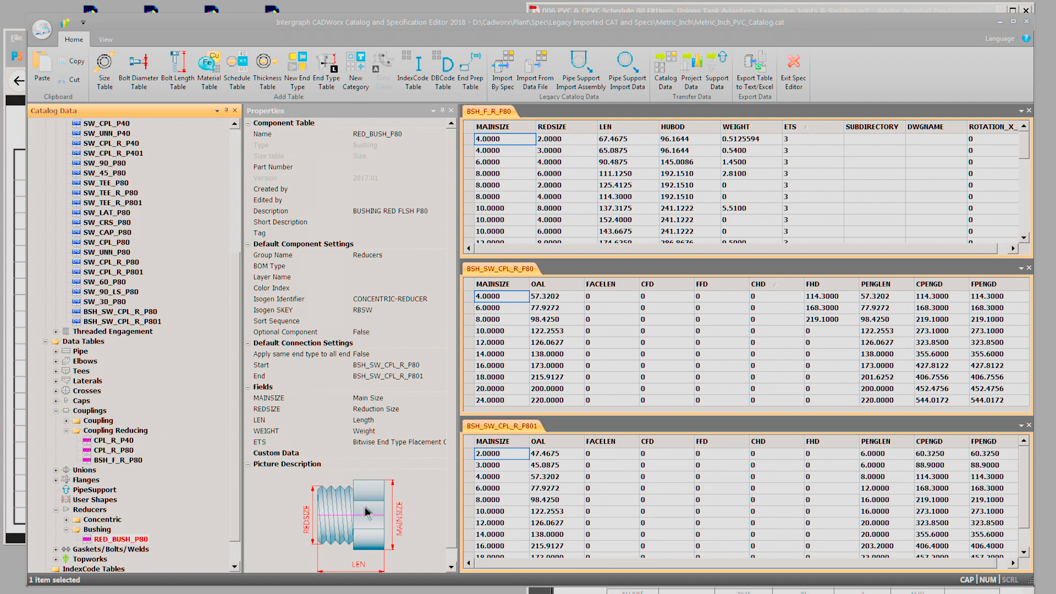
{"action": "scroll", "coordinate": [456, 456], "scroll_direction": "down", "scroll_amount": 1}
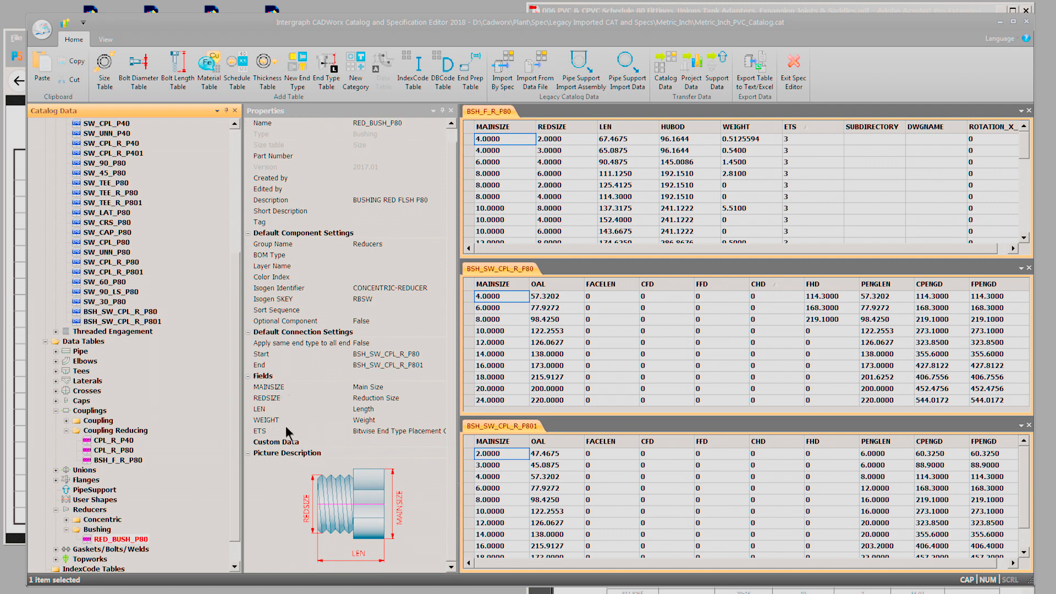
{"action": "left_click", "coordinate": [104, 459]}
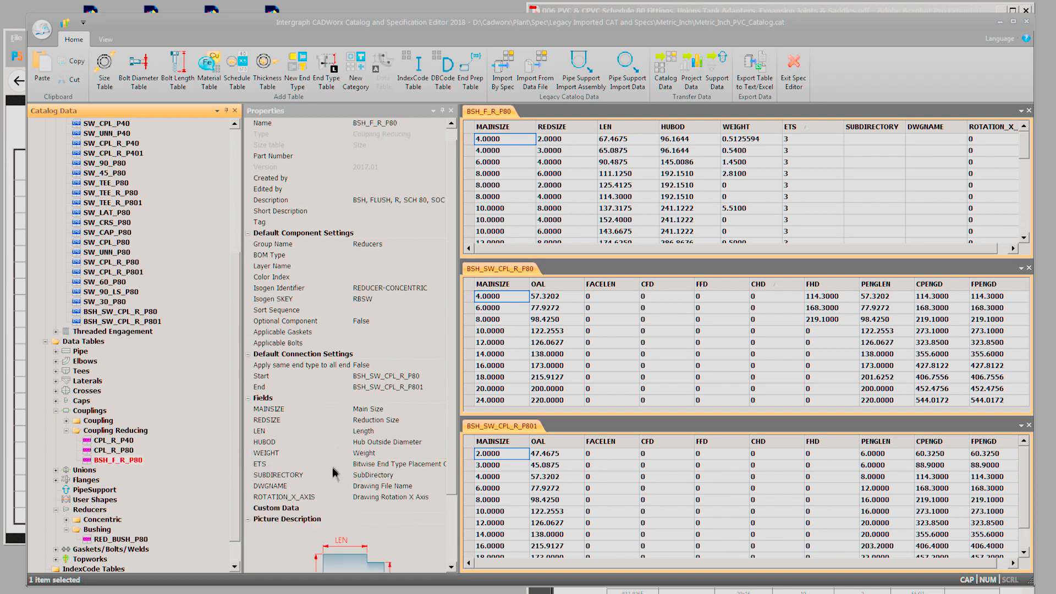
{"action": "left_click", "coordinate": [118, 539]}
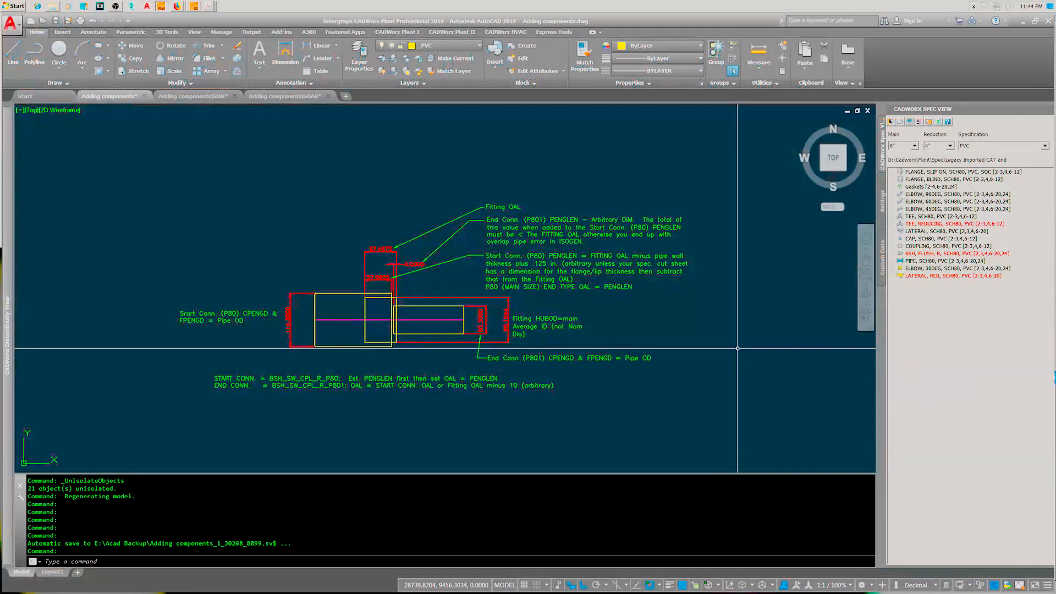
Step: Review the annotated bushing diagram in the Adding components drawing, reading its fitting OAL, PENGLEN, HUBOD and end connection notes
{"action": "scroll", "coordinate": [703, 341], "scroll_direction": "down", "scroll_amount": 3}
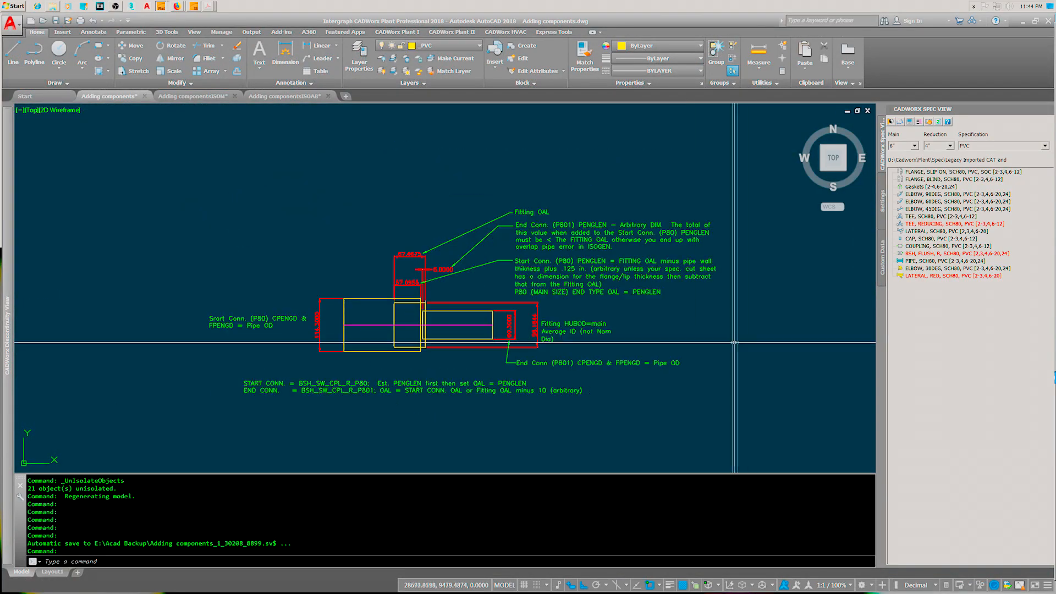
{"action": "scroll", "coordinate": [701, 338], "scroll_direction": "up", "scroll_amount": 3}
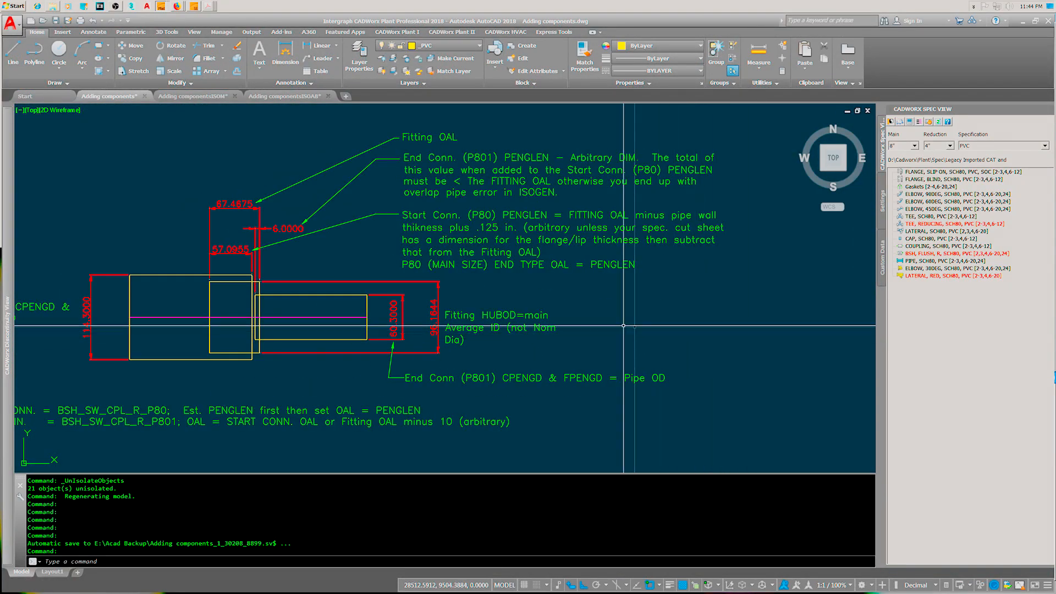
{"action": "middle_click_drag", "start_coordinate": [579, 322], "coordinate": [689, 317]}
{"action": "scroll", "coordinate": [689, 317], "scroll_direction": "down", "scroll_amount": 2}
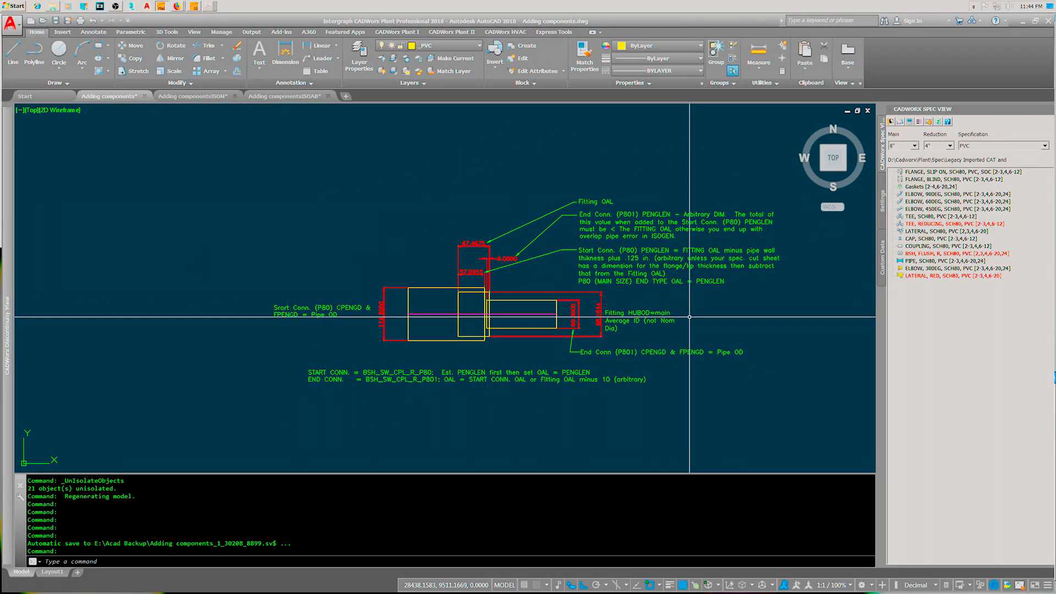
{"action": "scroll", "coordinate": [668, 316], "scroll_direction": "up", "scroll_amount": 3}
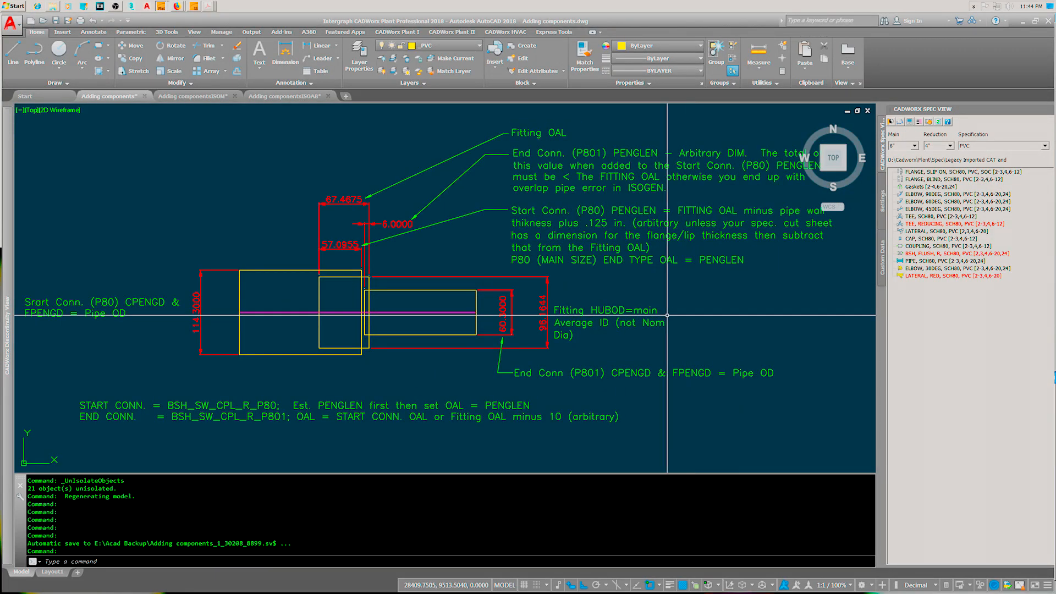
{"action": "scroll", "coordinate": [668, 315], "scroll_direction": "down", "scroll_amount": 3}
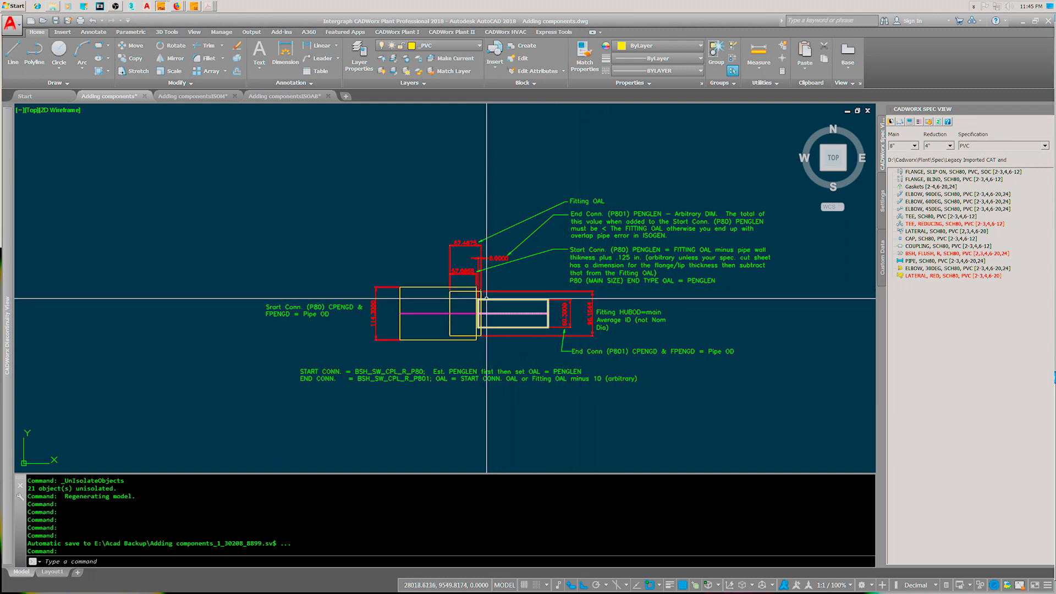
Step: Examine how the two pipe ends engage inside the bushing body in the dimensioned diagram
{"action": "mouse_move", "coordinate": [488, 298]}
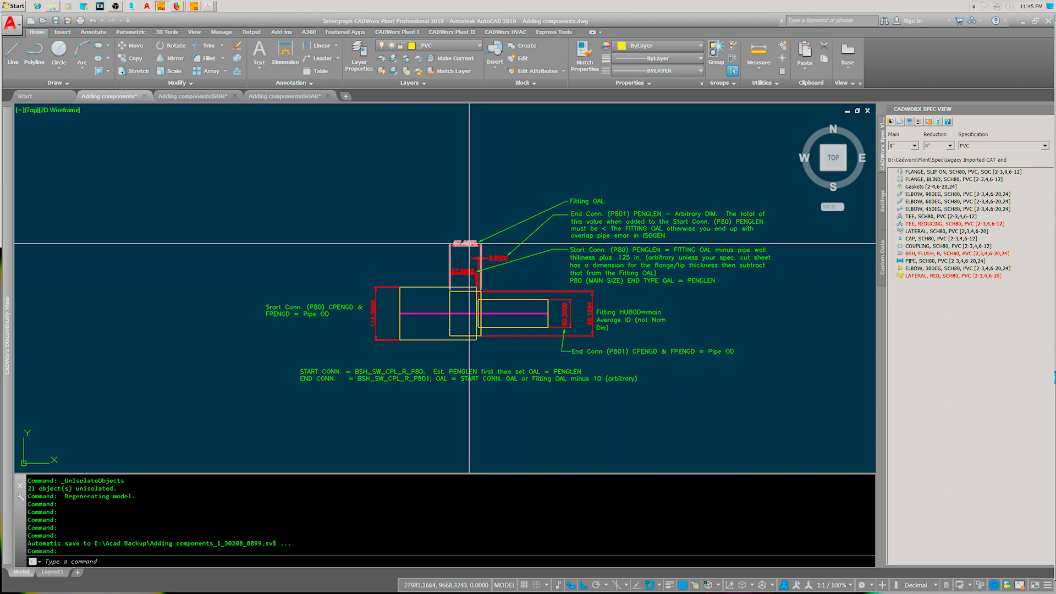
{"action": "scroll", "coordinate": [480, 317], "scroll_direction": "up", "scroll_amount": 5}
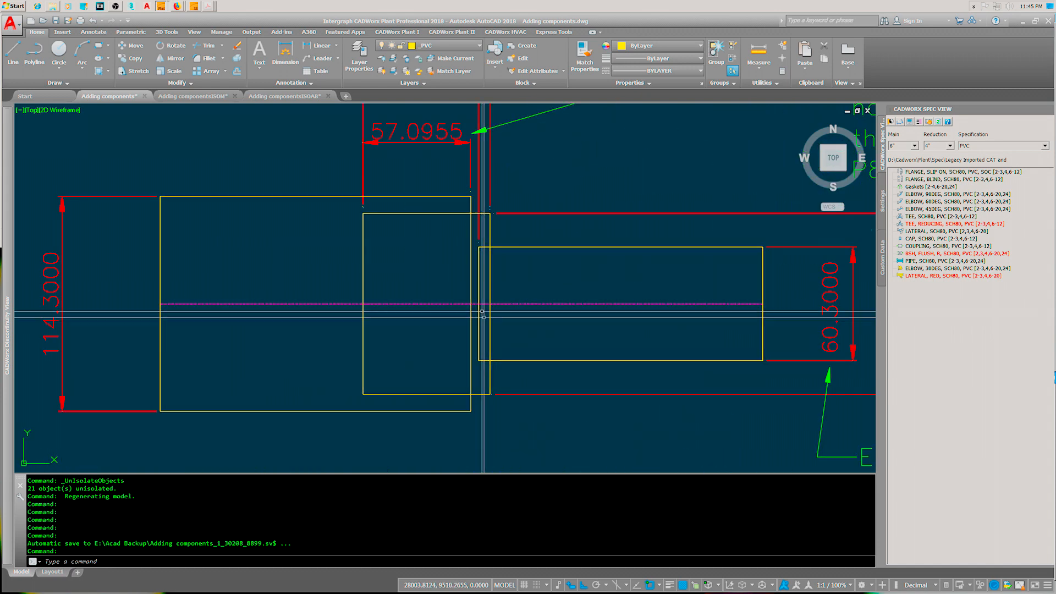
{"action": "scroll", "coordinate": [479, 313], "scroll_direction": "up", "scroll_amount": 2}
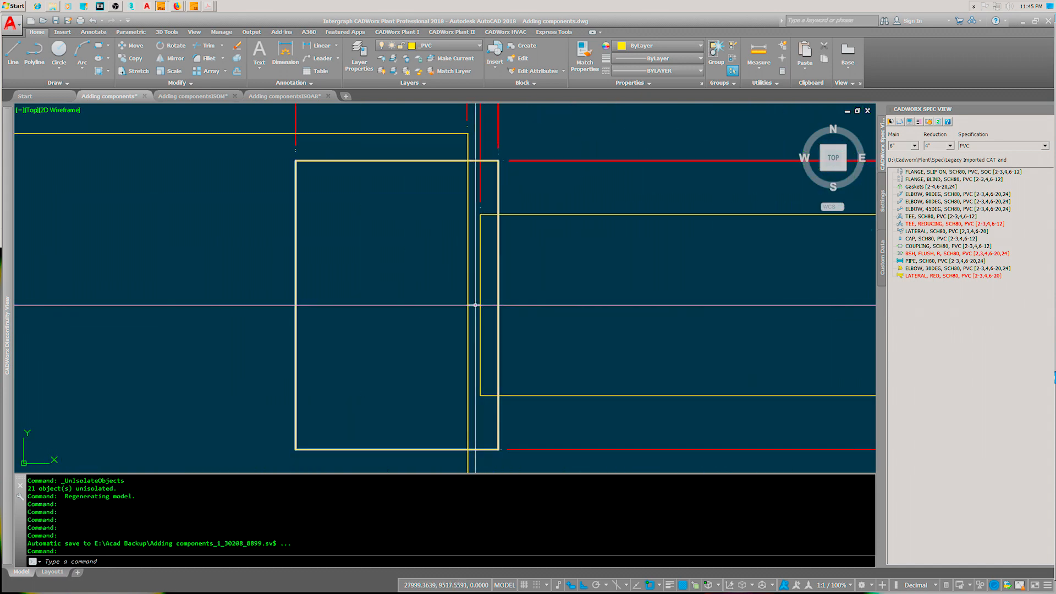
{"action": "scroll", "coordinate": [476, 306], "scroll_direction": "down", "scroll_amount": 4}
{"action": "scroll", "coordinate": [477, 313], "scroll_direction": "down", "scroll_amount": 4}
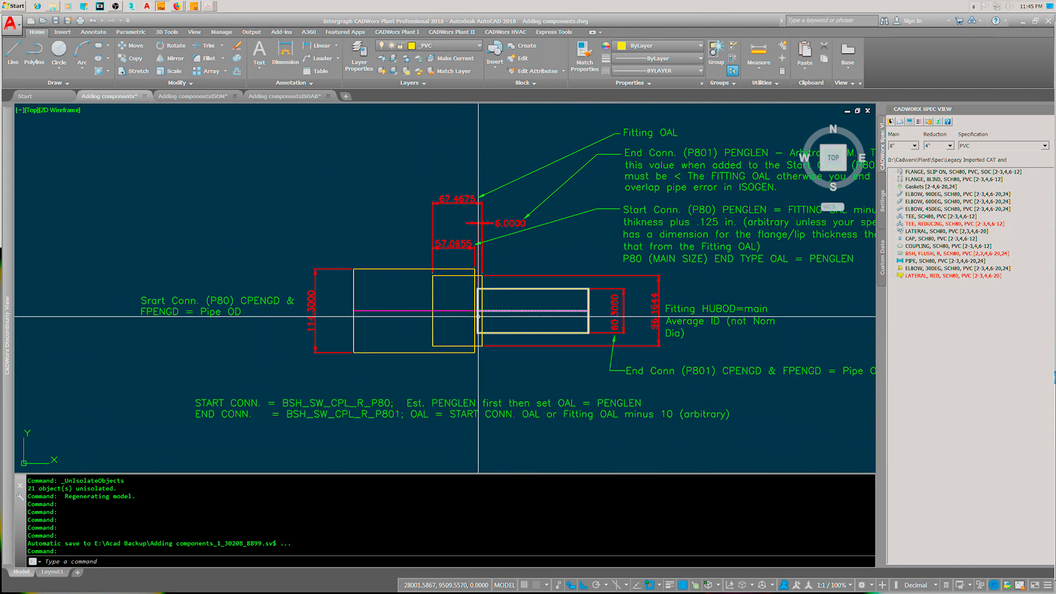